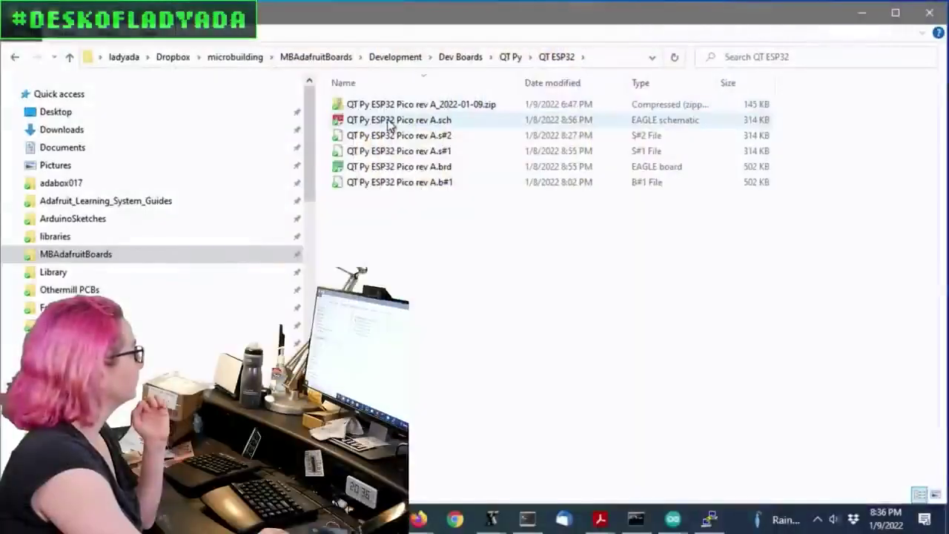
Open the schematic QT Py ESP32 Pico rev A.sch and examine the RTS/DTR dual NPN circuit driving IO0 and RESET.
left_click(388, 121)
double_click(389, 122)
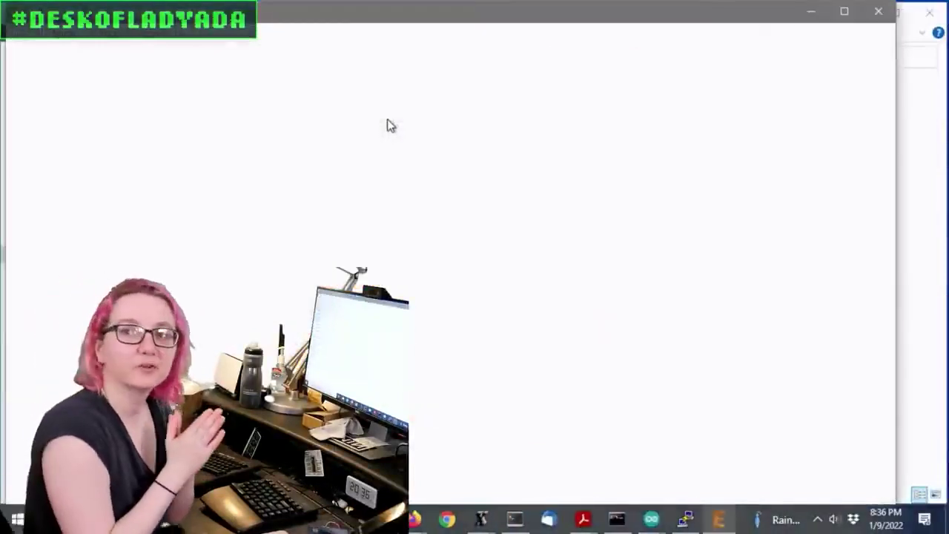
scroll(503, 209, "down", 1)
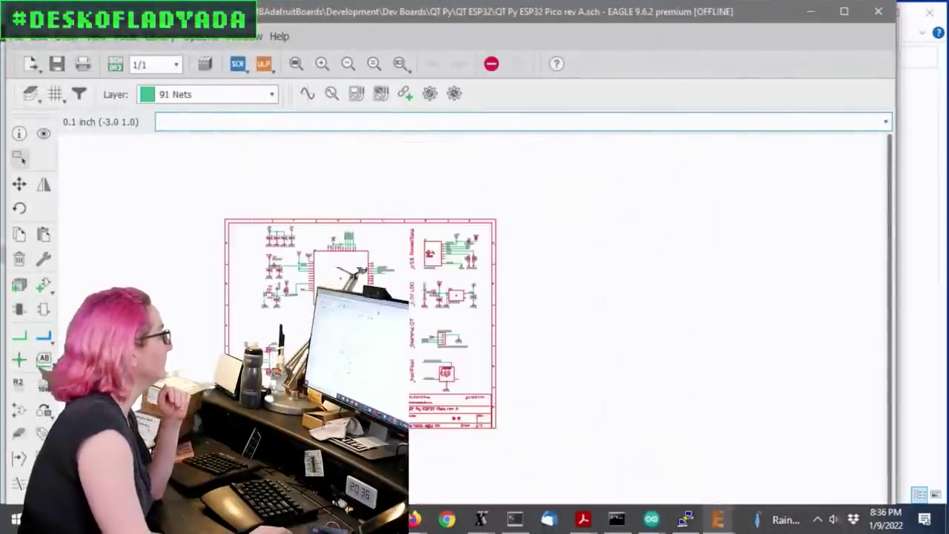
scroll(502, 210, "up", 5)
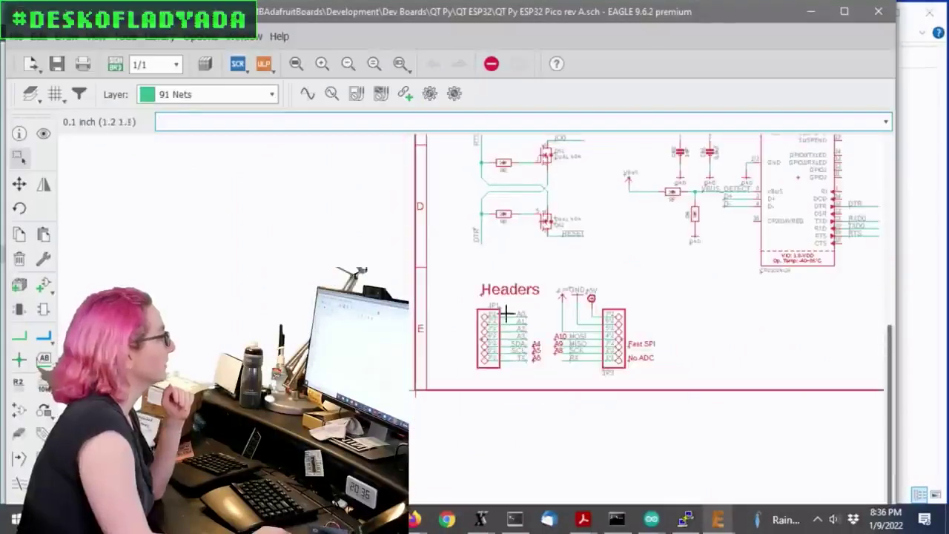
scroll(450, 201, "up", 4)
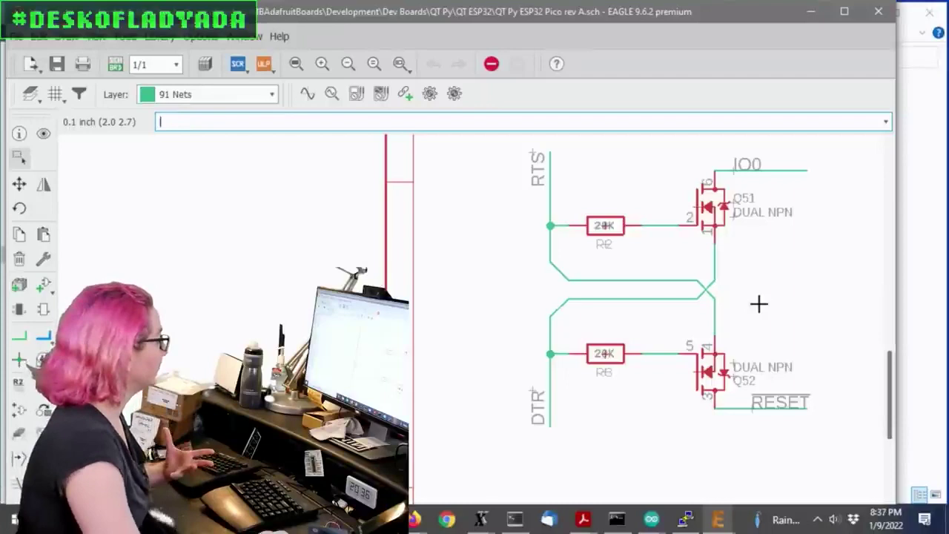
Switch to the board layout, show the bottom-side layers and examine the dual transistor between the A3 pads and the large GND pad.
left_click(116, 65)
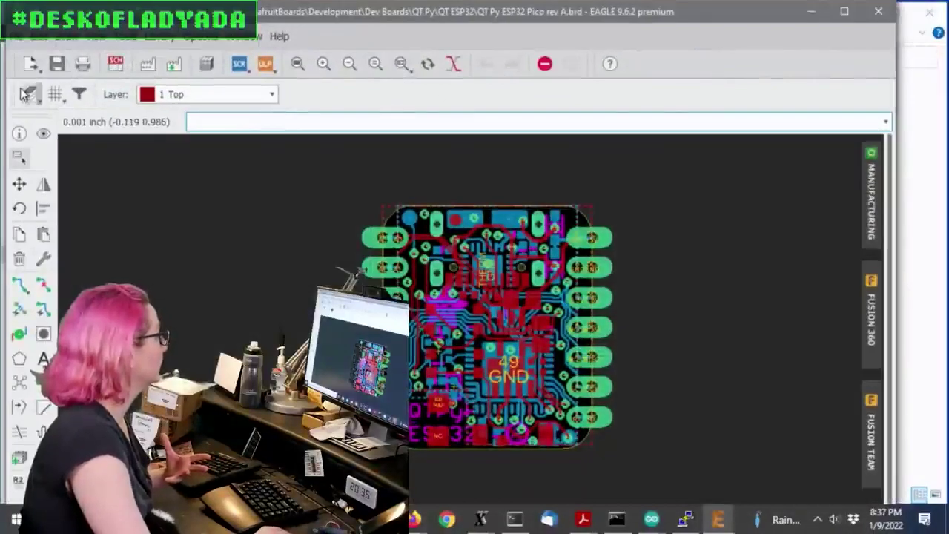
left_click(26, 94)
left_click(33, 133)
scroll(429, 364, "up", 5)
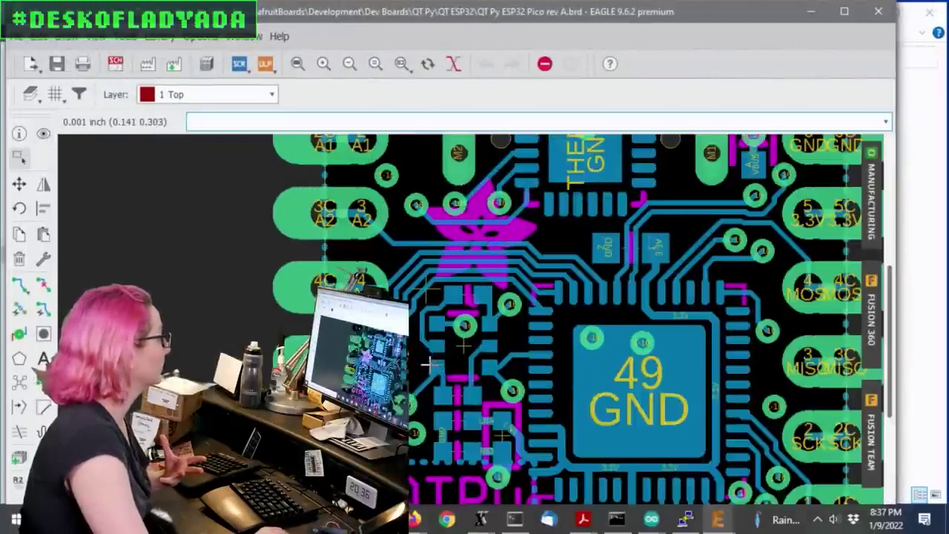
scroll(431, 364, "up", 2)
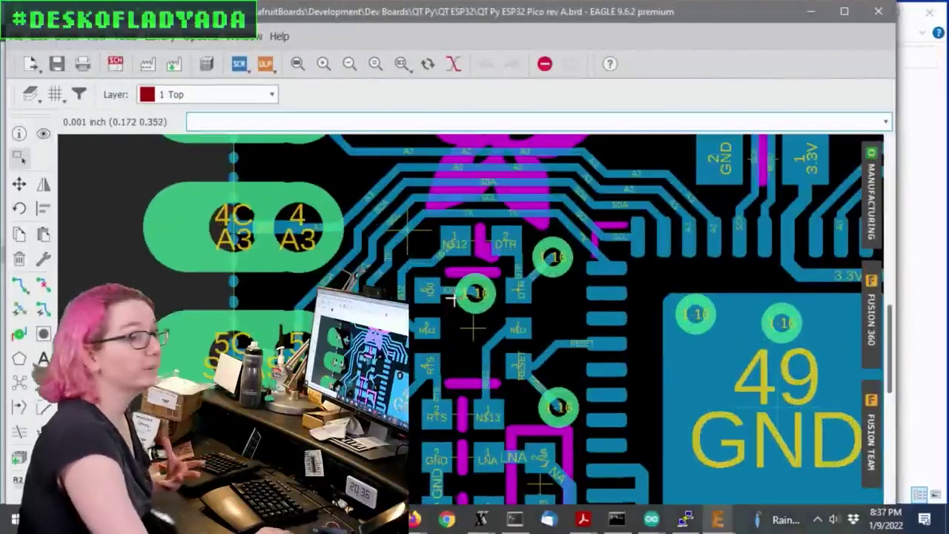
scroll(652, 293, "down", 2)
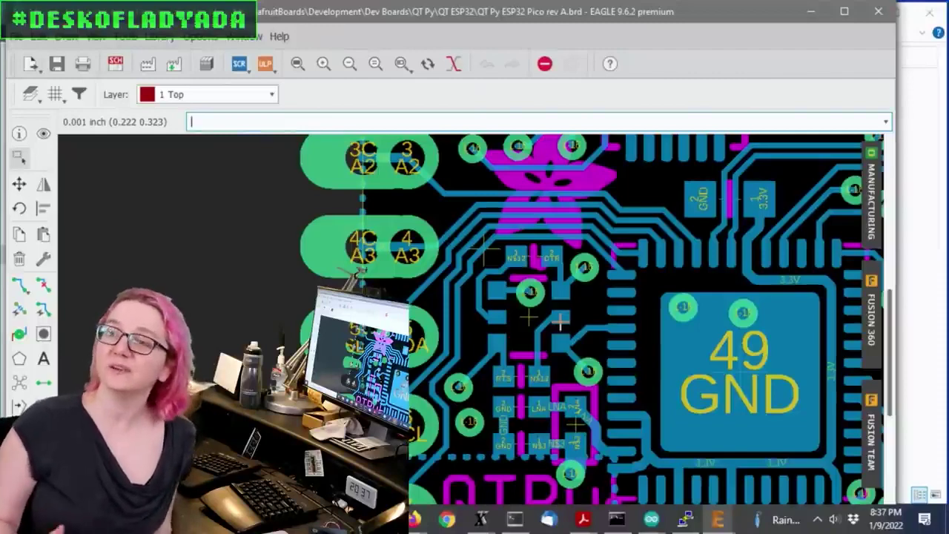
scroll(447, 310, "down", 2)
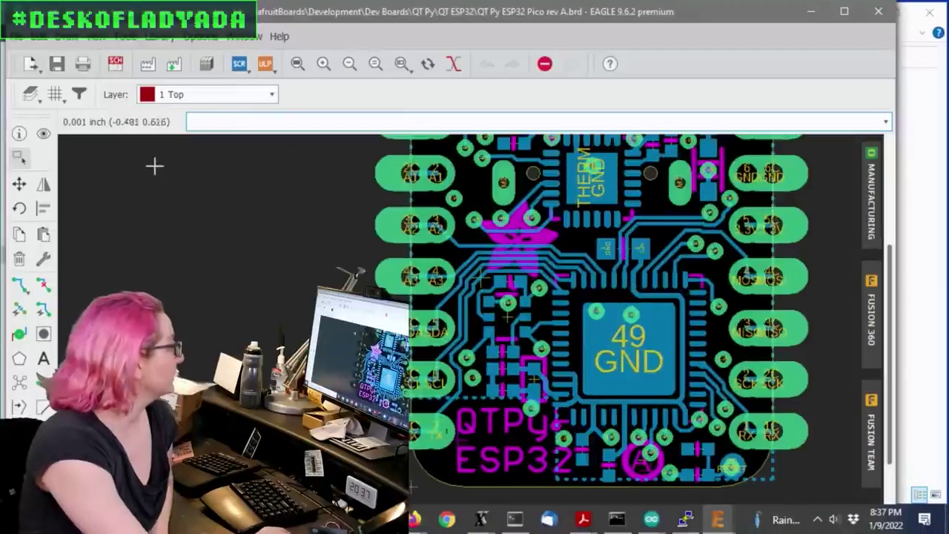
Make the Top, tPlace and tOrigins layers visible and hide Bottom, Dimension and bPlace to inspect the board's top side.
left_click(32, 95)
left_click(33, 98)
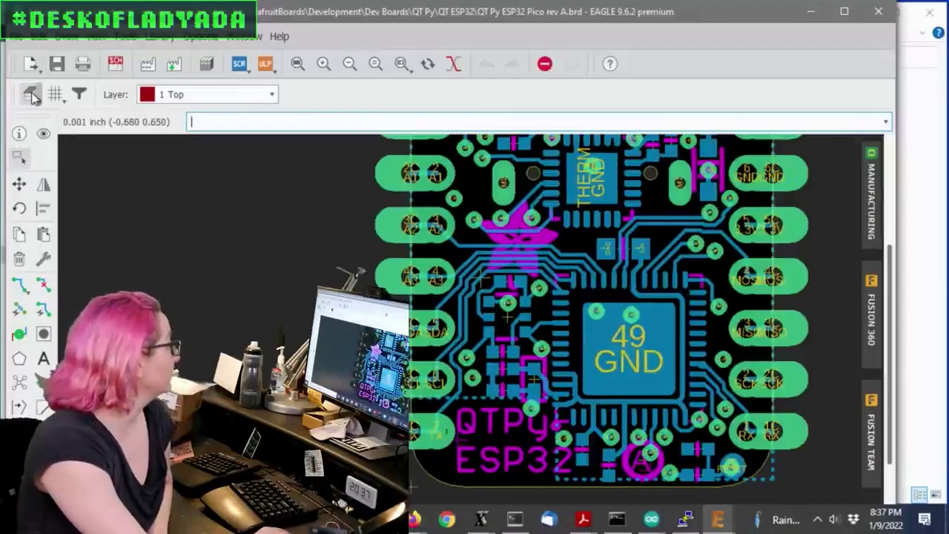
left_click(29, 105)
left_click(29, 150)
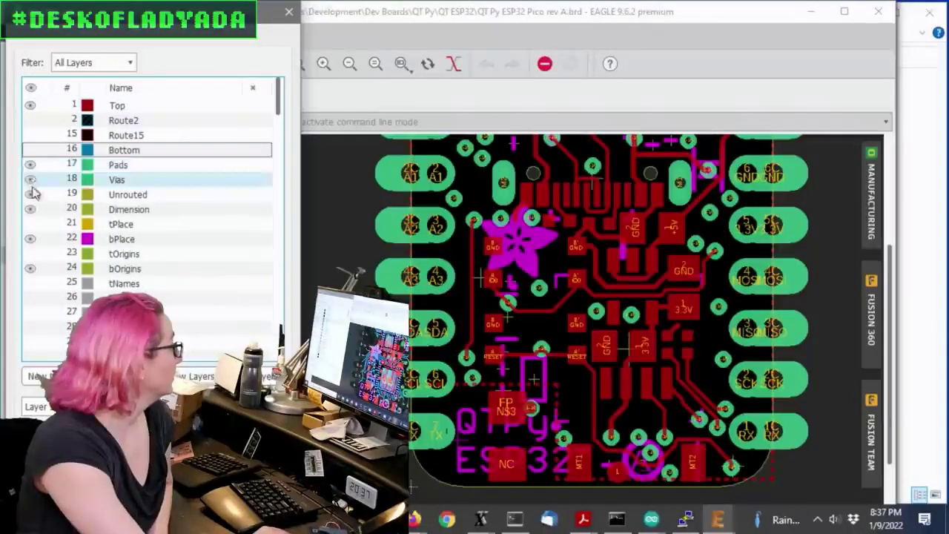
left_click(29, 209)
left_click(30, 239)
left_click(29, 224)
left_click(30, 253)
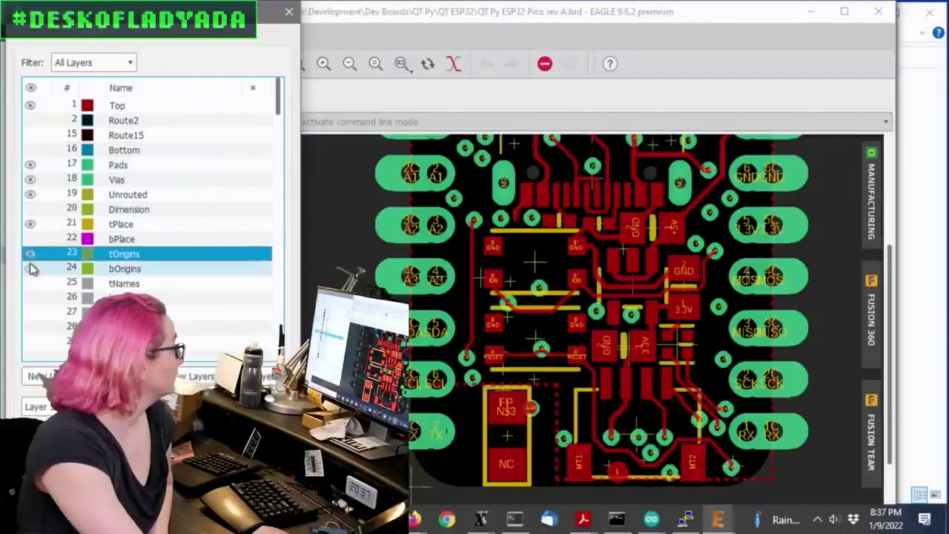
key("Return")
scroll(647, 304, "up", 3)
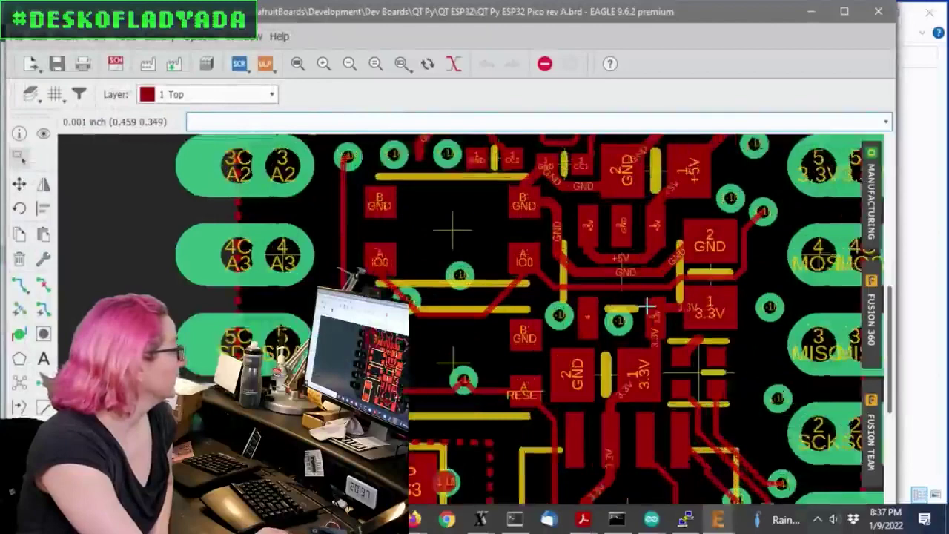
scroll(647, 304, "up", 2)
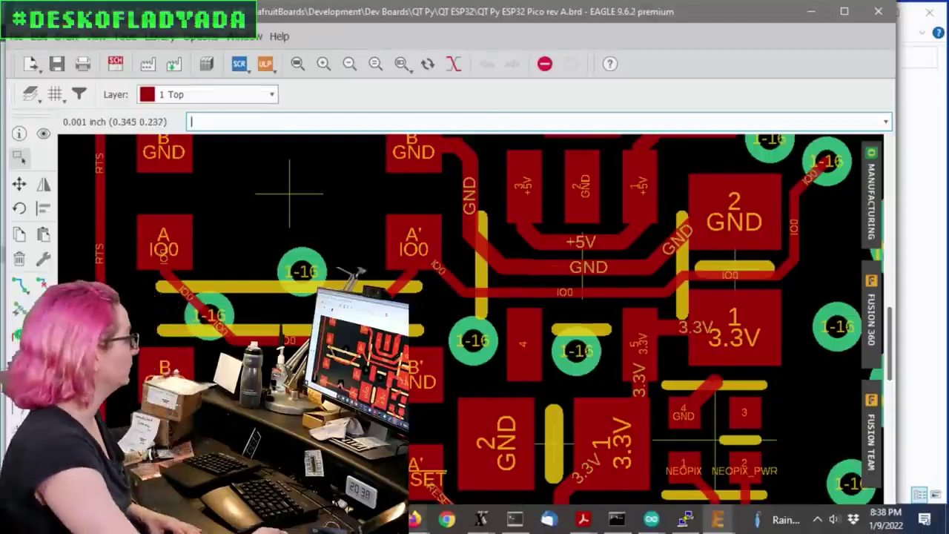
Switch to Firefox and check the stock figures on the C10960-001 BSS138 Dual FET part profile.
left_click(413, 519)
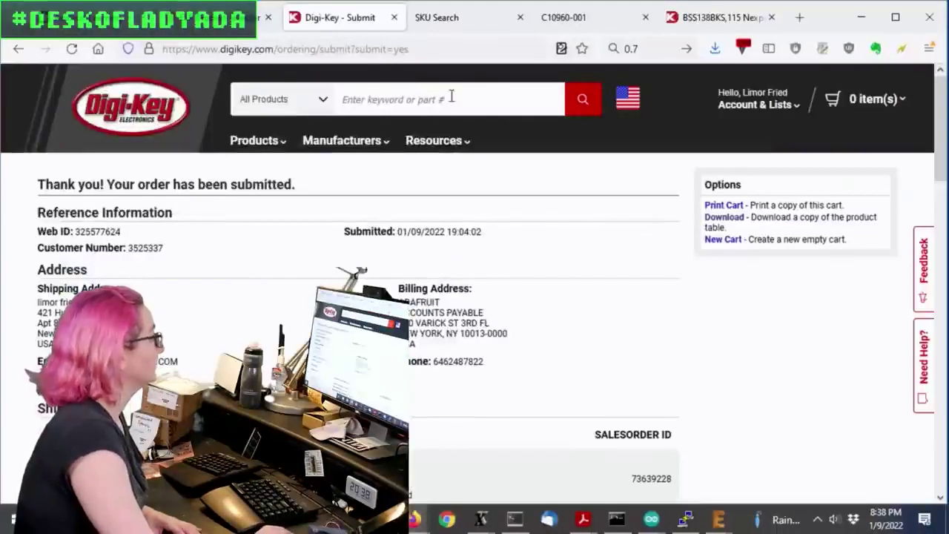
left_click(576, 17)
scroll(274, 173, "down", 1)
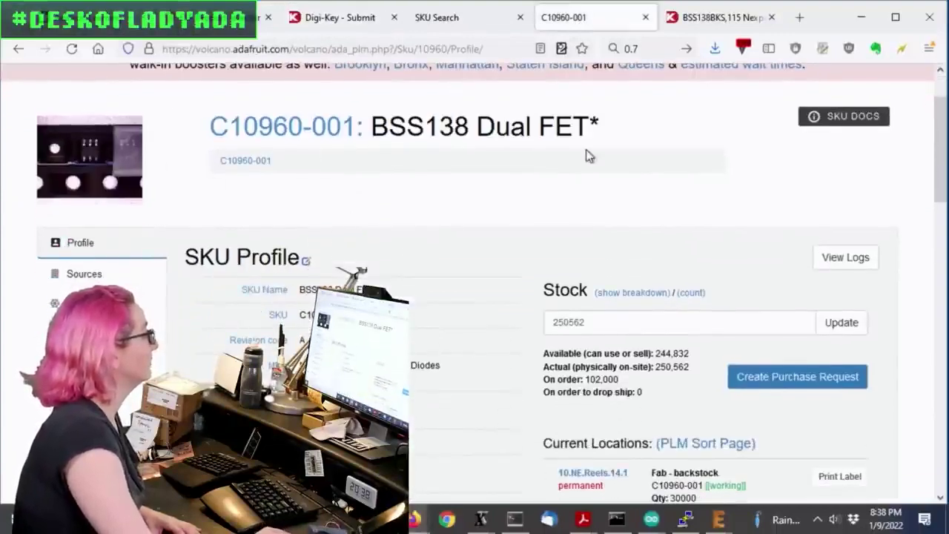
scroll(586, 155, "down", 1)
scroll(586, 155, "up", 1)
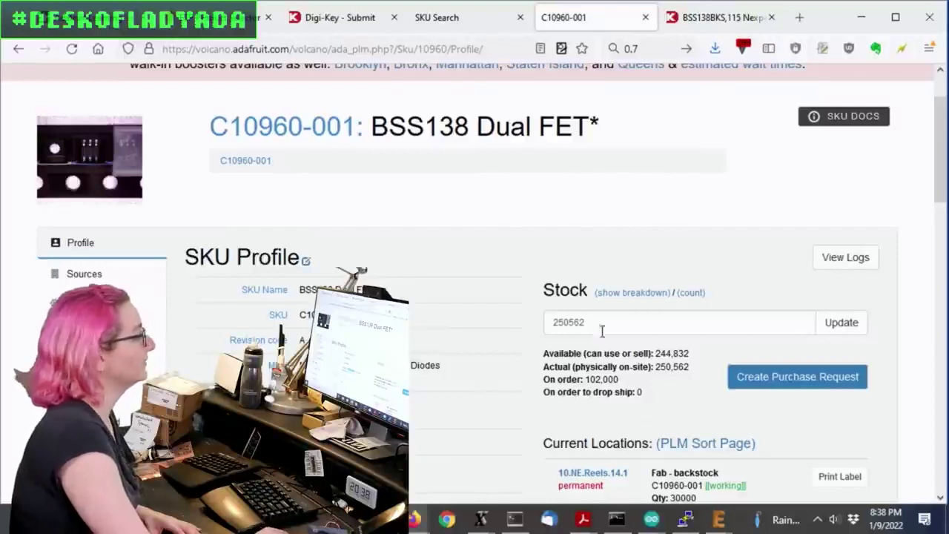
left_click_drag(599, 331, 542, 326)
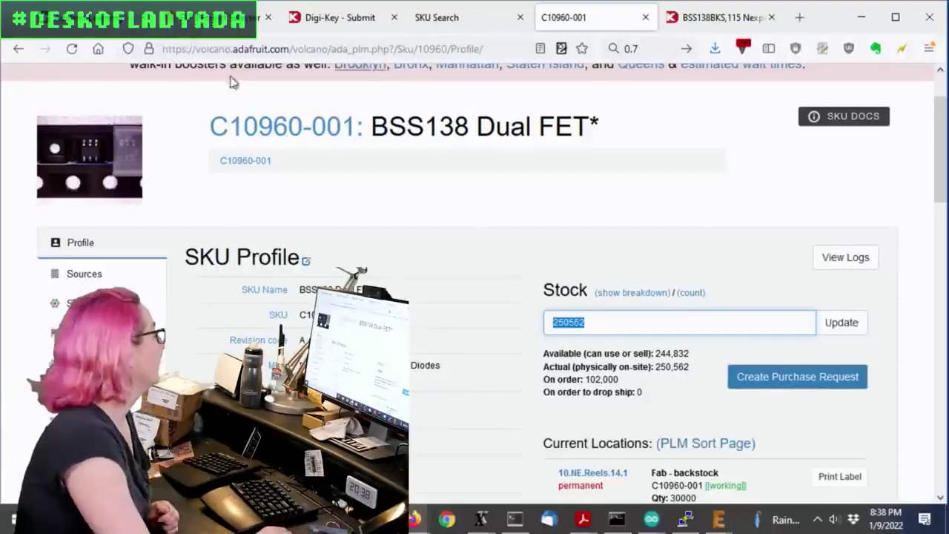
left_click(226, 212)
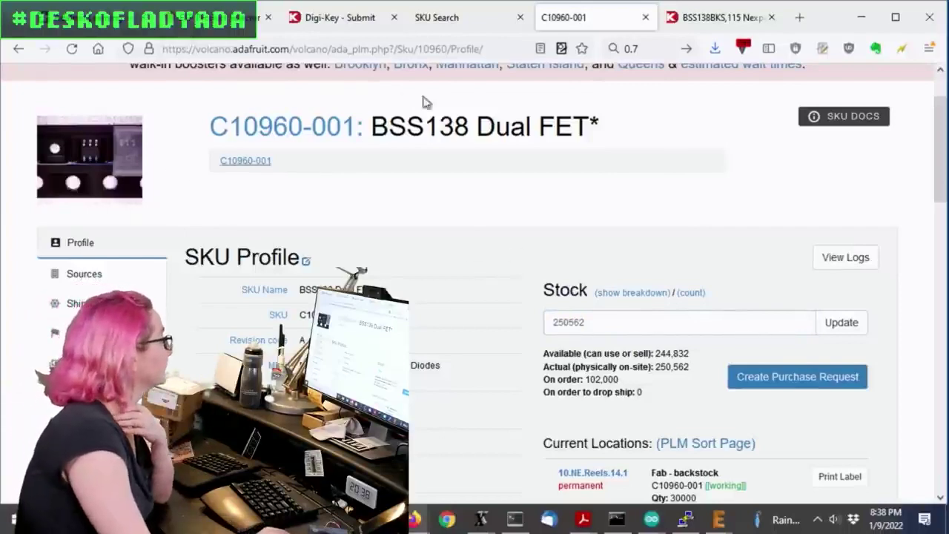
Open the Digi-Key product page for BSS138BKS,115 and check its availability.
left_click(673, 17)
scroll(697, 169, "up", 3)
scroll(697, 175, "up", 3)
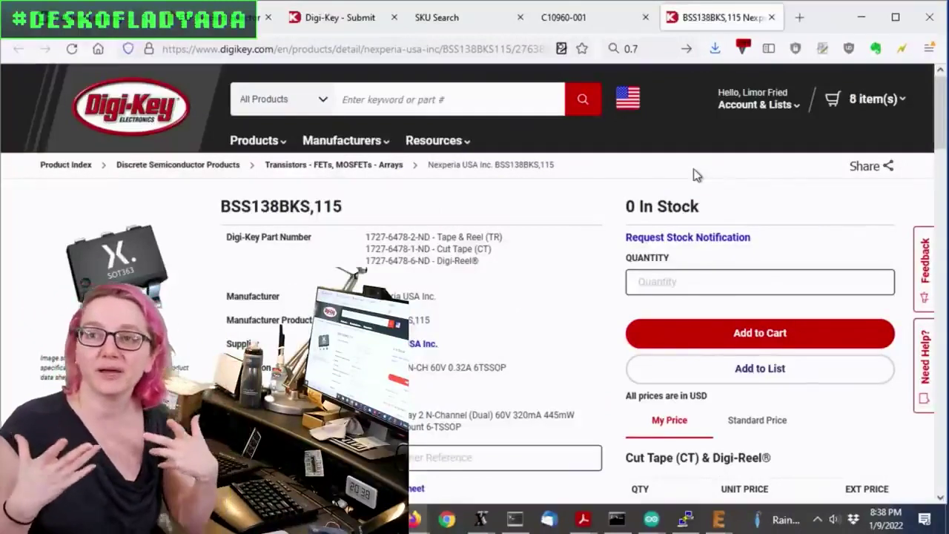
Find the Package / Case entry among the BSS138BKS,115 product attributes and highlight its full value.
scroll(525, 142, "down", 7)
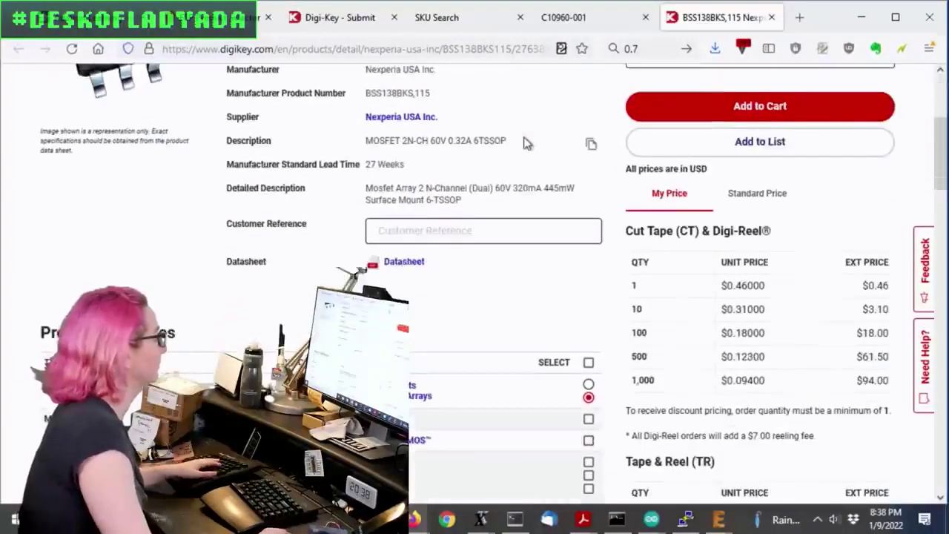
scroll(525, 141, "down", 3)
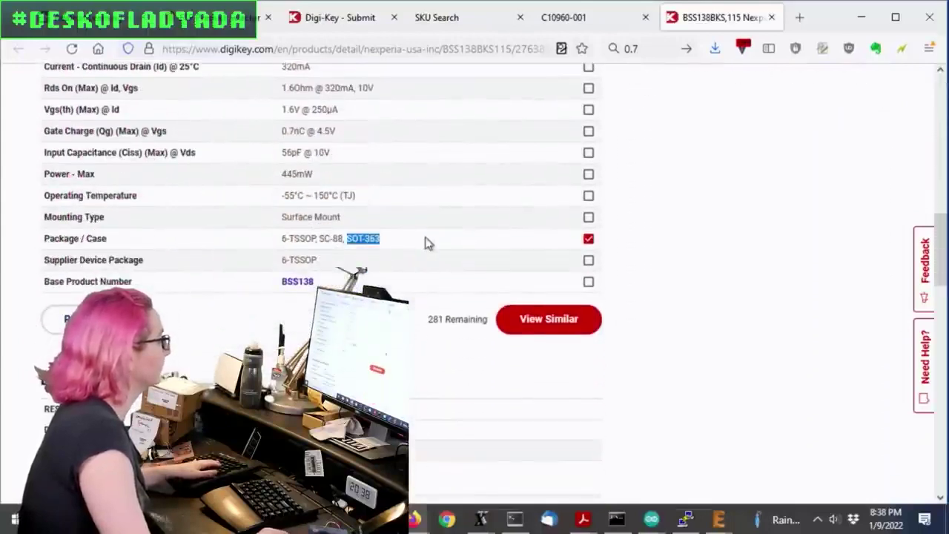
scroll(297, 223, "down", 1)
left_click(366, 166)
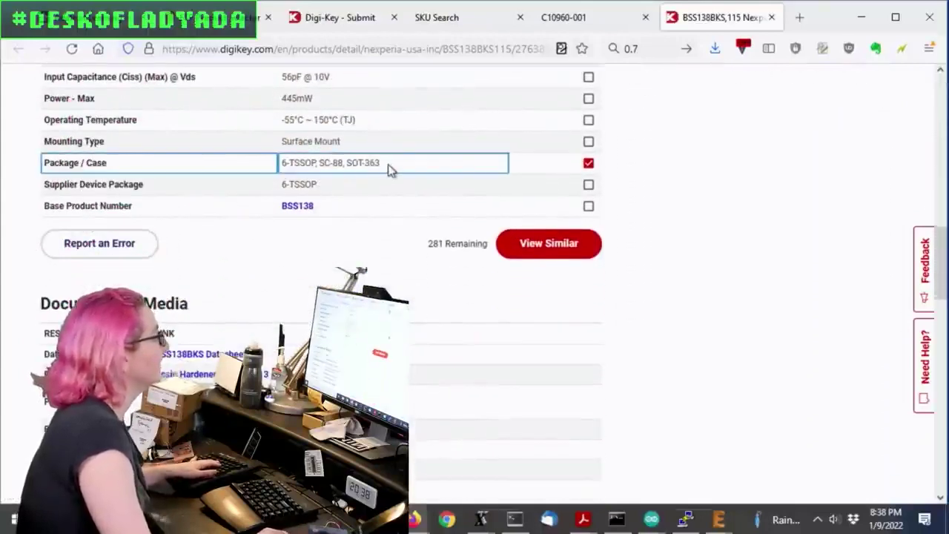
left_click_drag(390, 170, 282, 173)
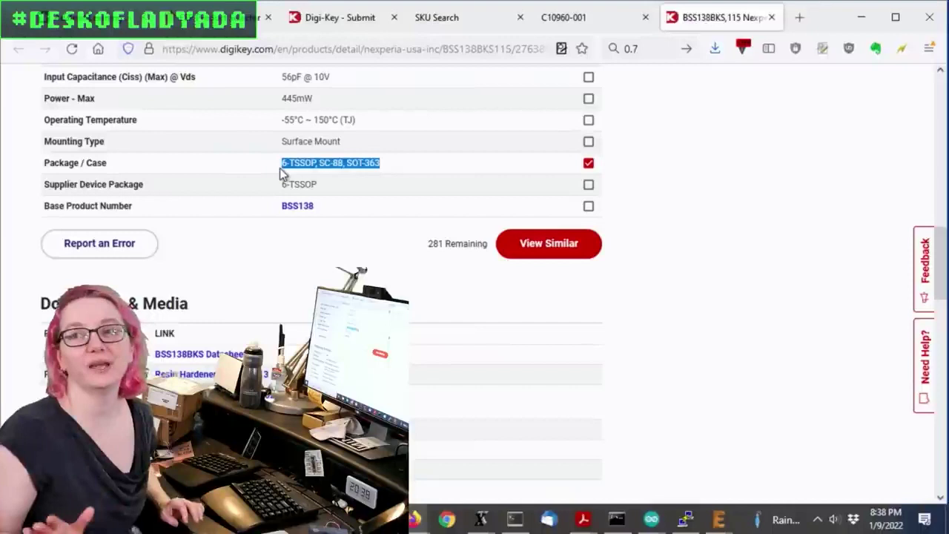
Enlarge the product page to 120% and highlight the Package / Case value "6-TSSOP, SC-88, SOT-363" again.
key("ctrl+plus")
key("ctrl+plus")
key("ctrl+plus")
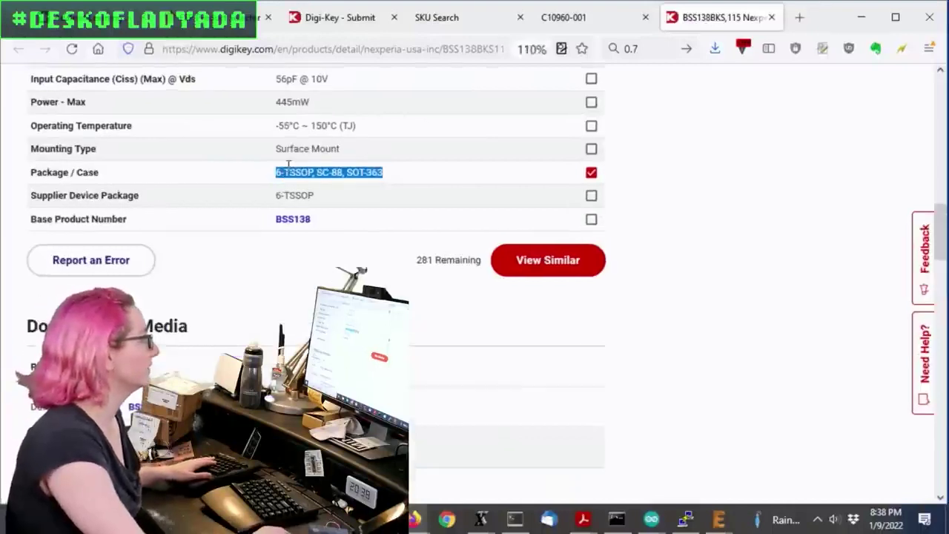
key("ctrl+minus")
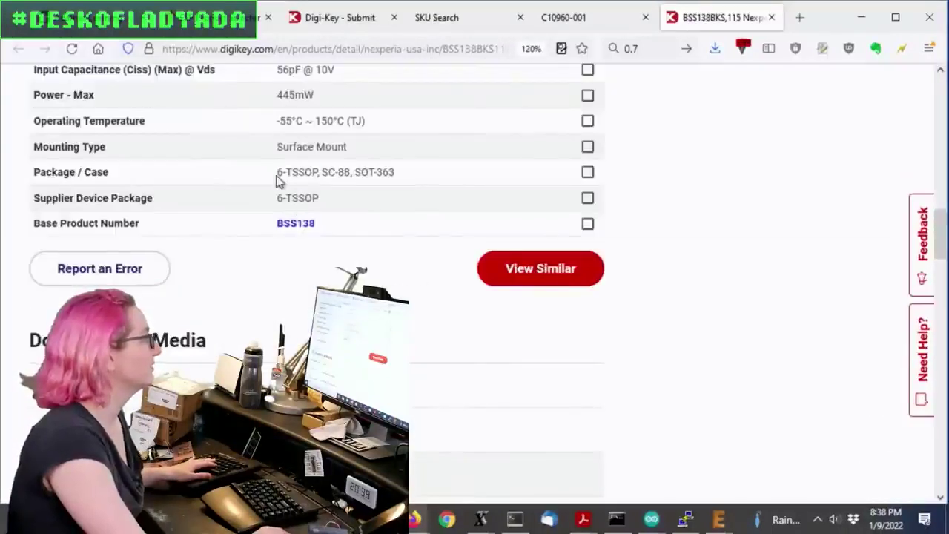
left_click_drag(277, 172, 393, 171)
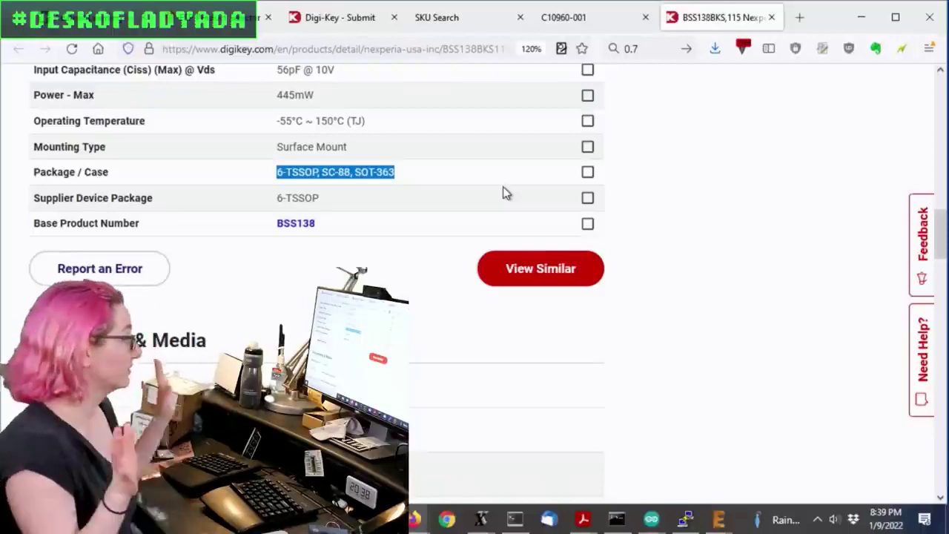
Search all Digi-Key products for "dual npn" and open the Transistors - Bipolar (BJT) - Arrays category filters.
scroll(505, 193, "up", 10)
scroll(478, 143, "up", 1)
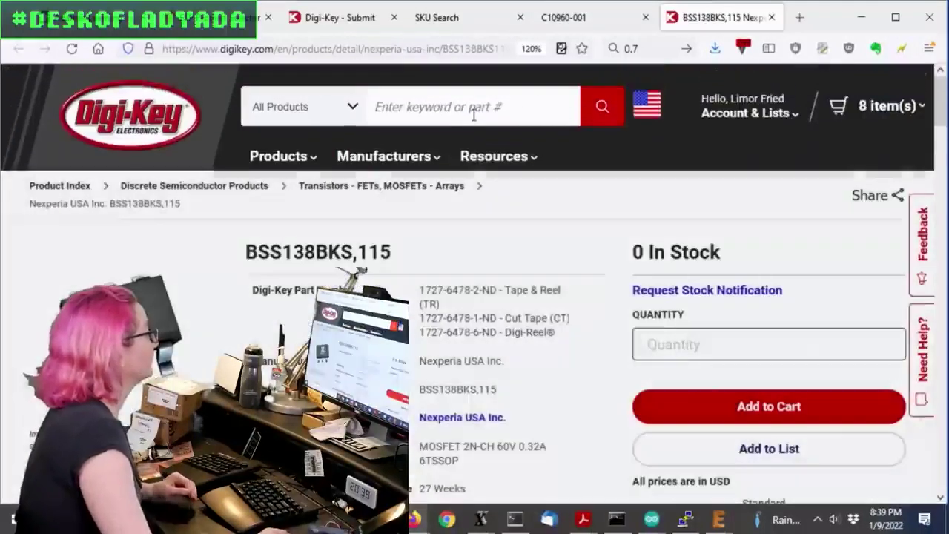
left_click(473, 114)
type("dual npn")
key("Return")
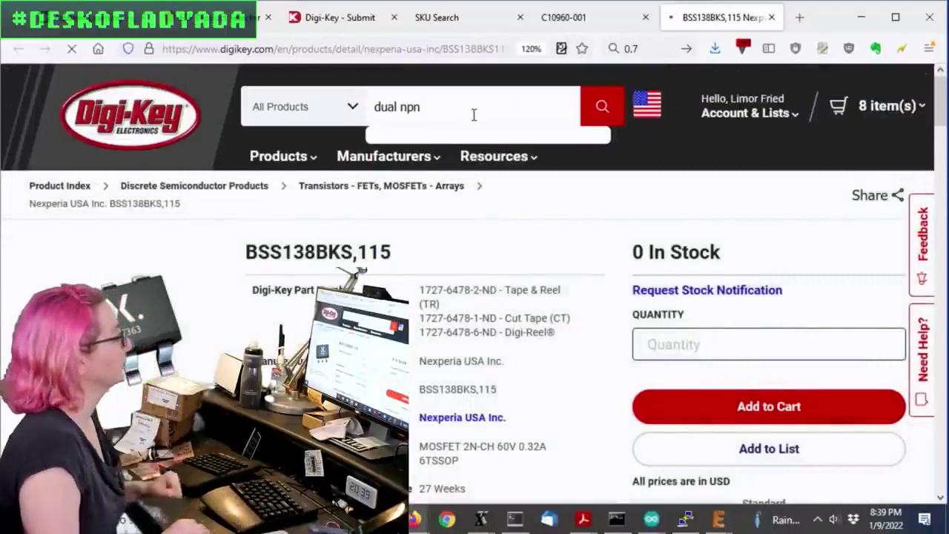
scroll(588, 326, "down", 3)
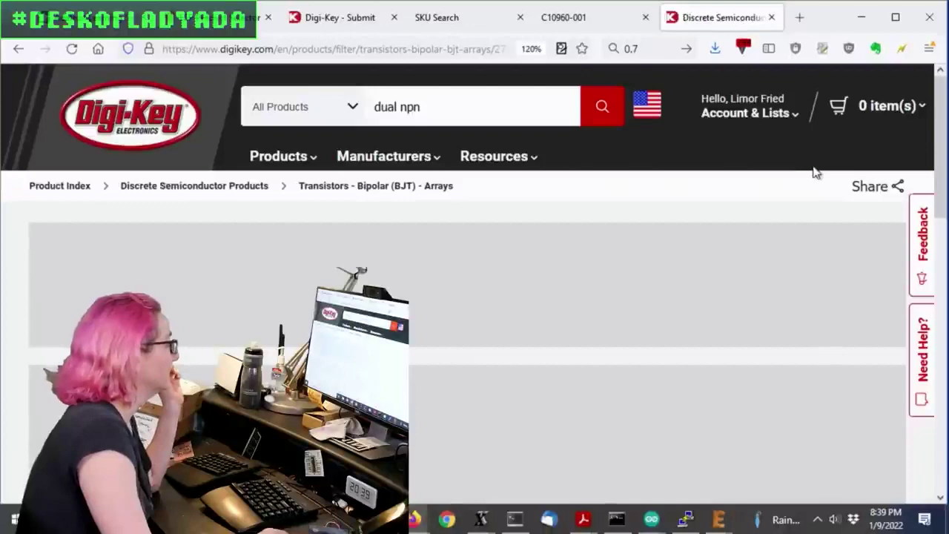
scroll(820, 169, "down", 3)
scroll(819, 169, "up", 1)
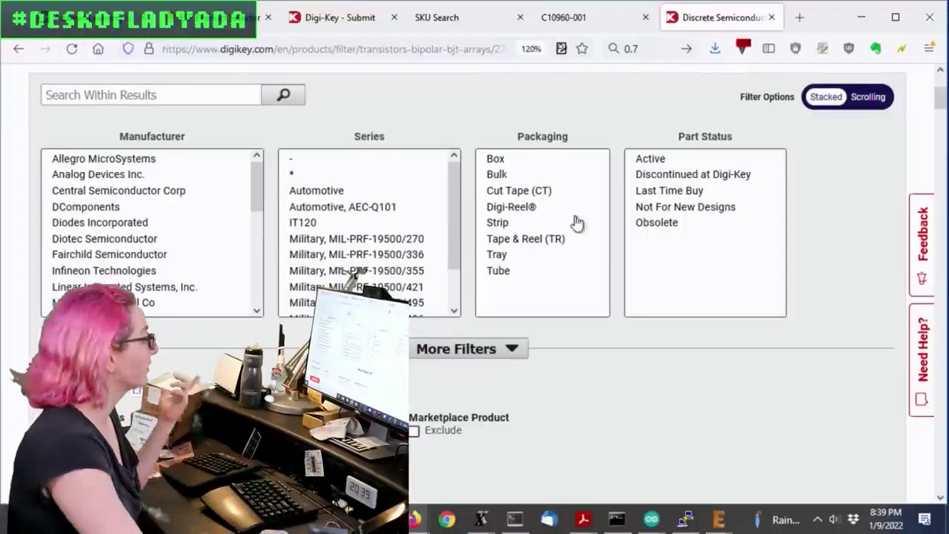
Restrict the transistor arrays to Active, in-stock parts and expand the additional filters to reach Package / Case.
left_click(676, 159)
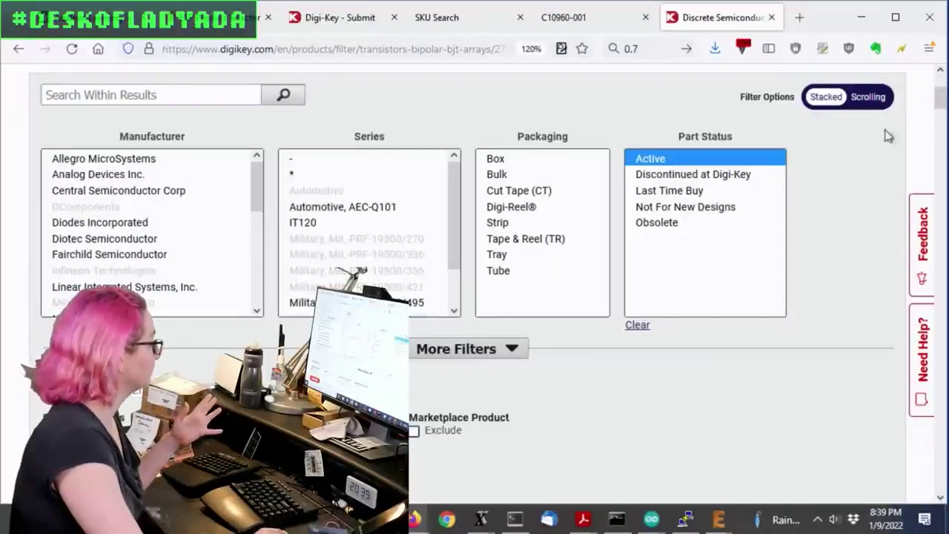
scroll(861, 274, "down", 6)
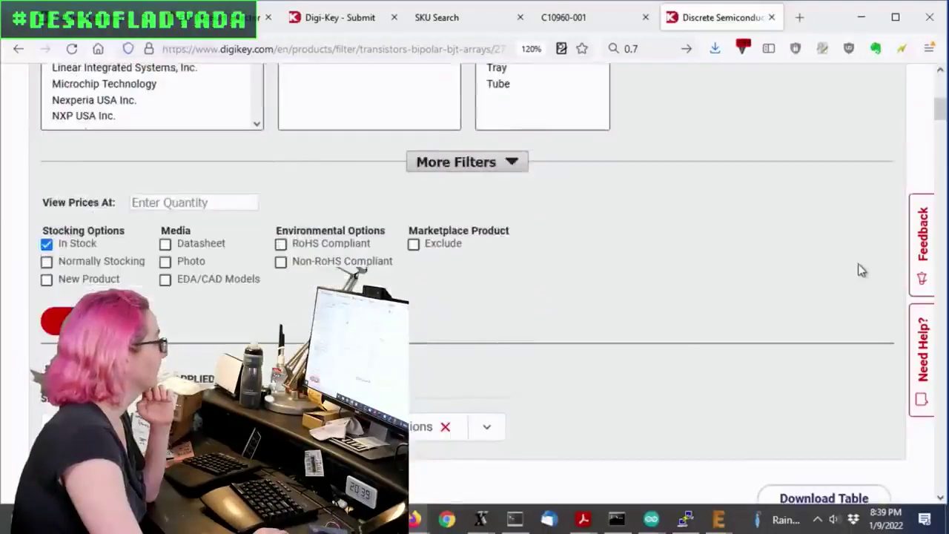
left_click(483, 76)
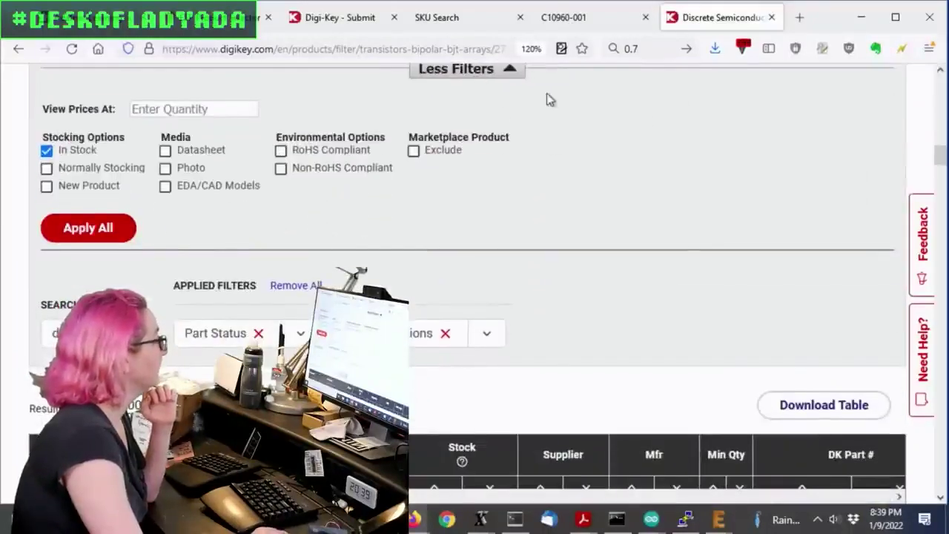
scroll(615, 170, "up", 6)
scroll(615, 176, "down", 3)
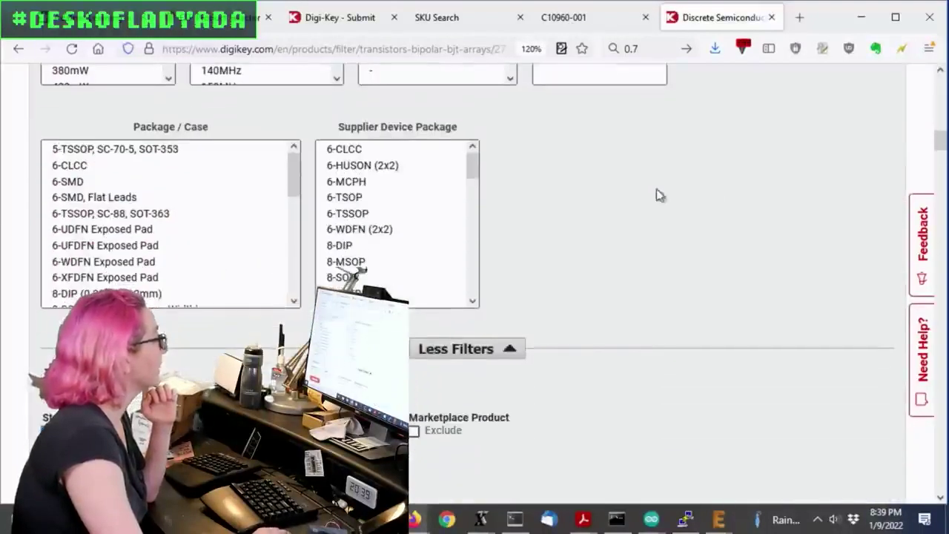
Try filtering the transistor arrays by the Package / Case value "6-TSSOP, SC-88, SOT-363".
left_click(112, 213)
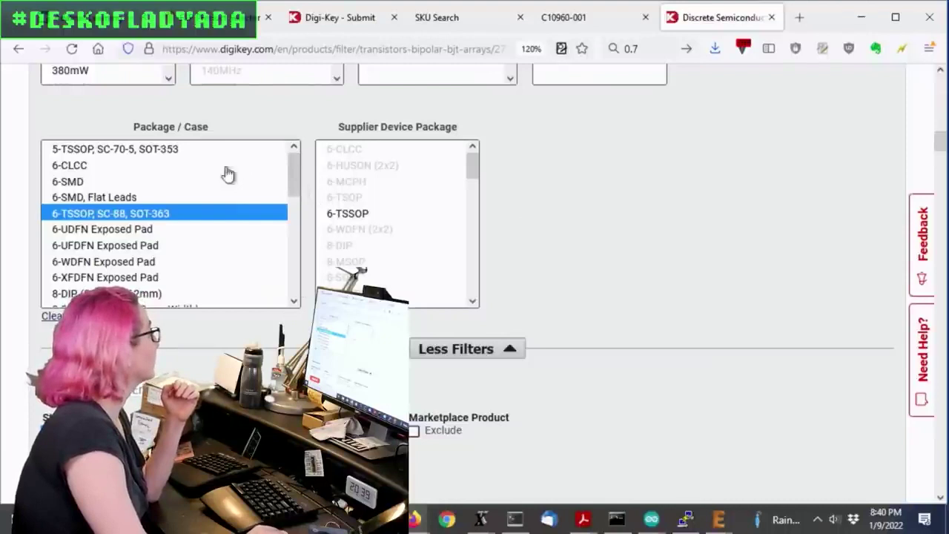
mouse_move(297, 197)
left_mouse_down()
mouse_move(299, 249)
mouse_move(300, 204)
left_mouse_up()
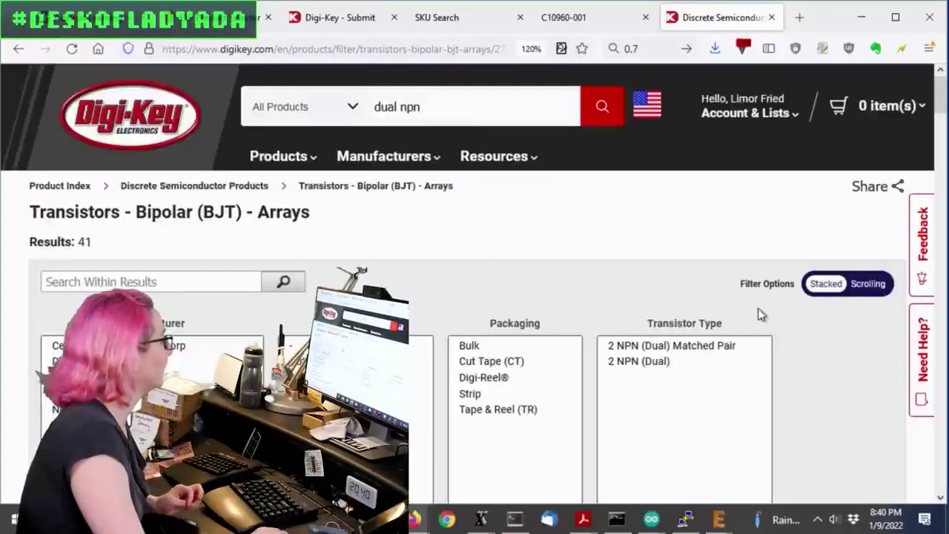
scroll(758, 307, "down", 10)
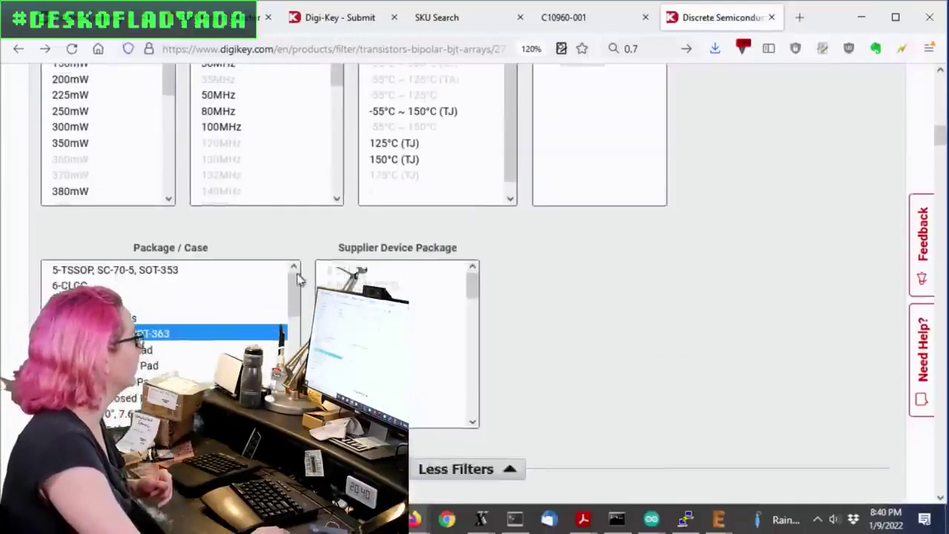
Try the "2 NPN (Dual) Common Emitter" and "2 NPN (Dual) Matched Pair" options of the Transistor Type filter, leaving none selected.
scroll(299, 278, "up", 10)
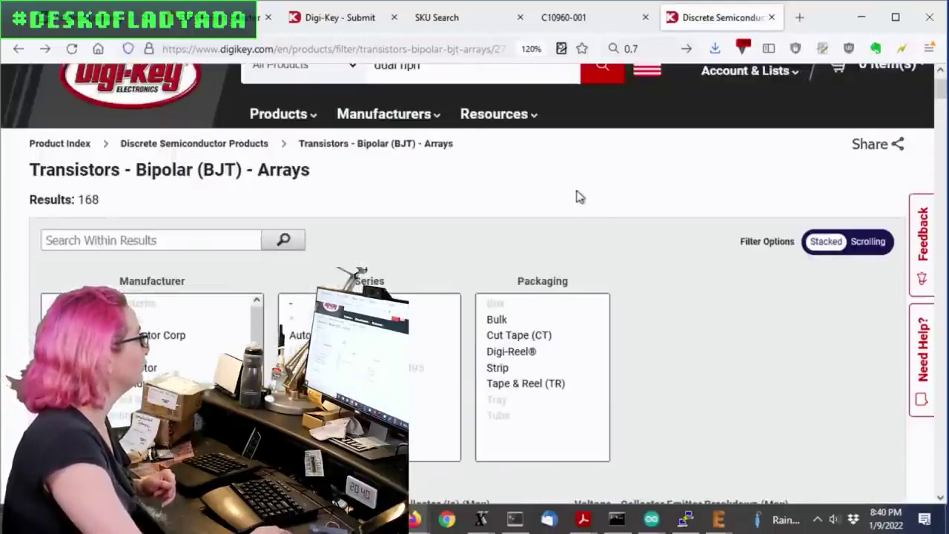
scroll(593, 207, "down", 1)
scroll(656, 212, "down", 3)
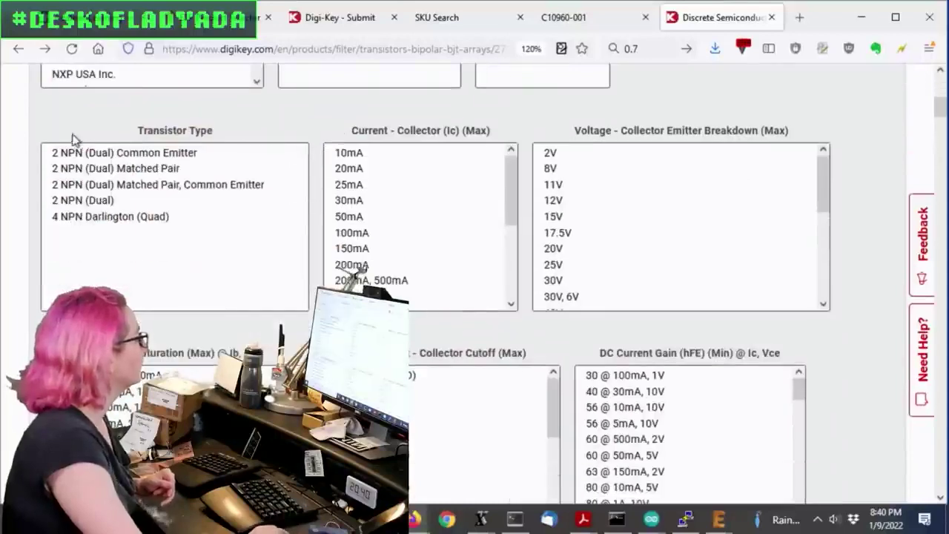
scroll(72, 152, "down", 1)
scroll(72, 152, "up", 1)
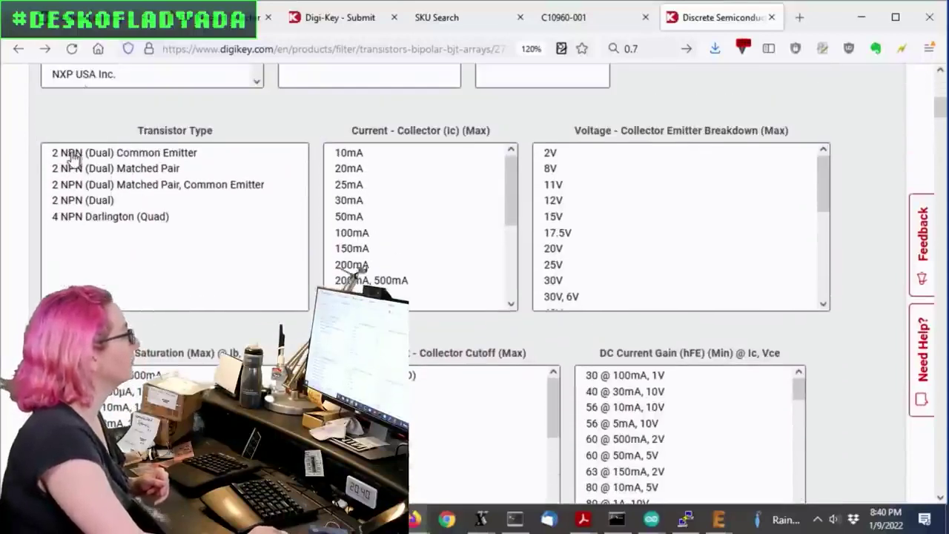
left_click(159, 156)
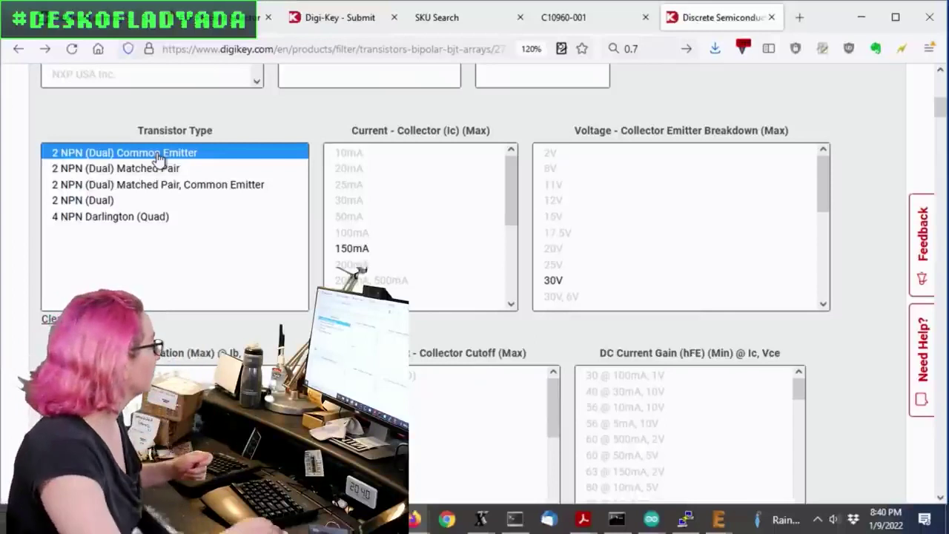
left_click(165, 169, "ctrl")
left_click(185, 168)
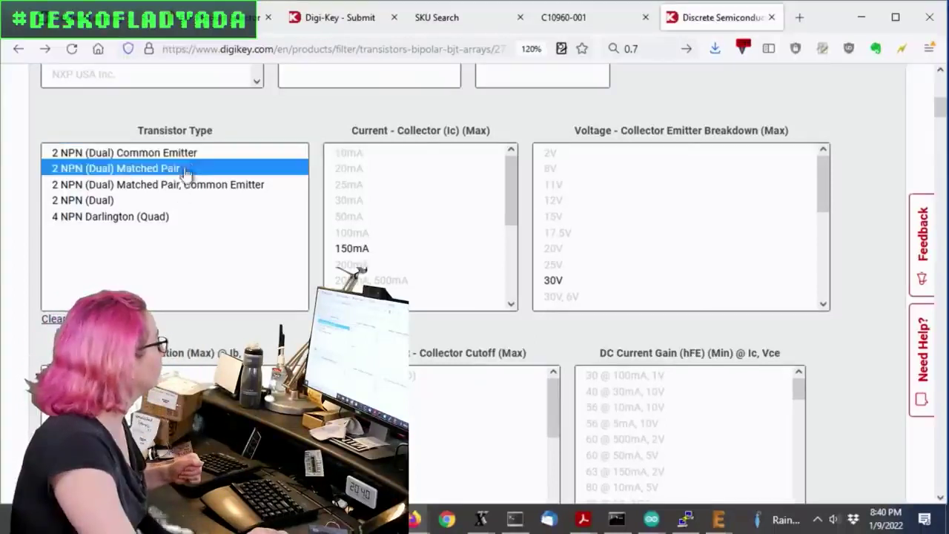
left_click(186, 170, "ctrl")
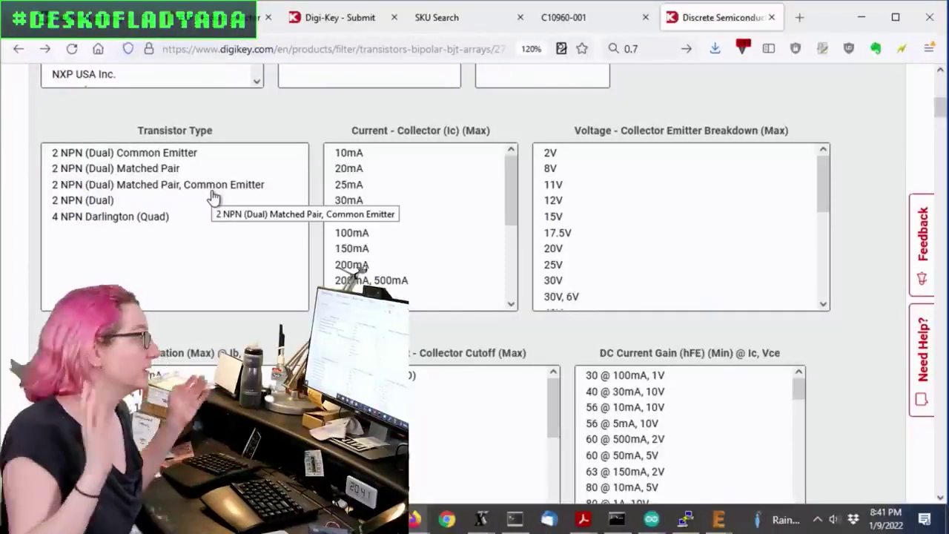
Filter the transistor arrays by the Package / Case value "6-TSSOP, SC-88, SOT-363" and apply the filter.
scroll(848, 311, "down", 8)
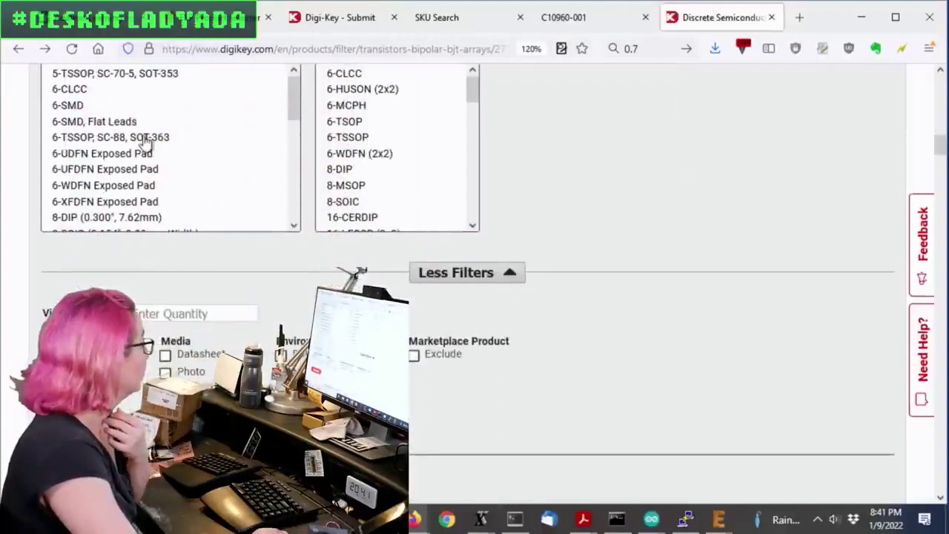
left_click(148, 138)
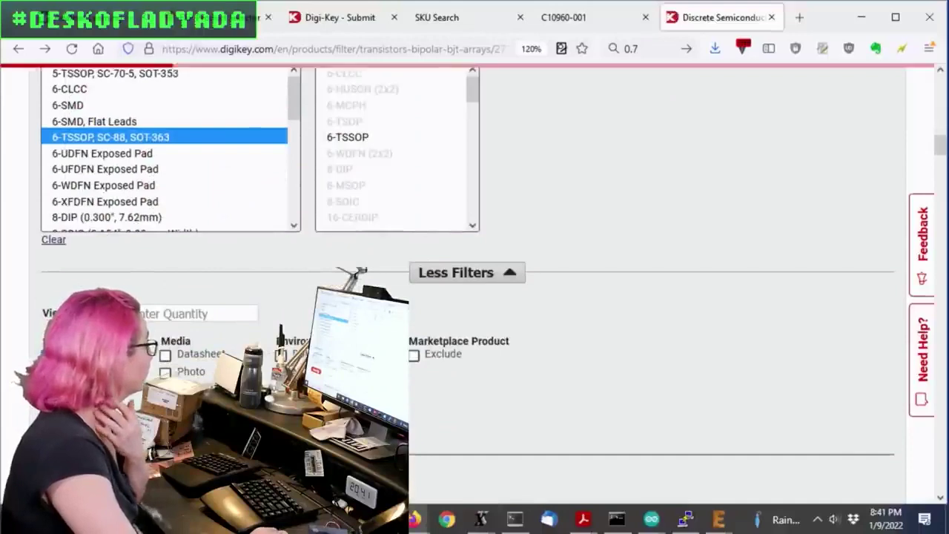
scroll(671, 328, "down", 3)
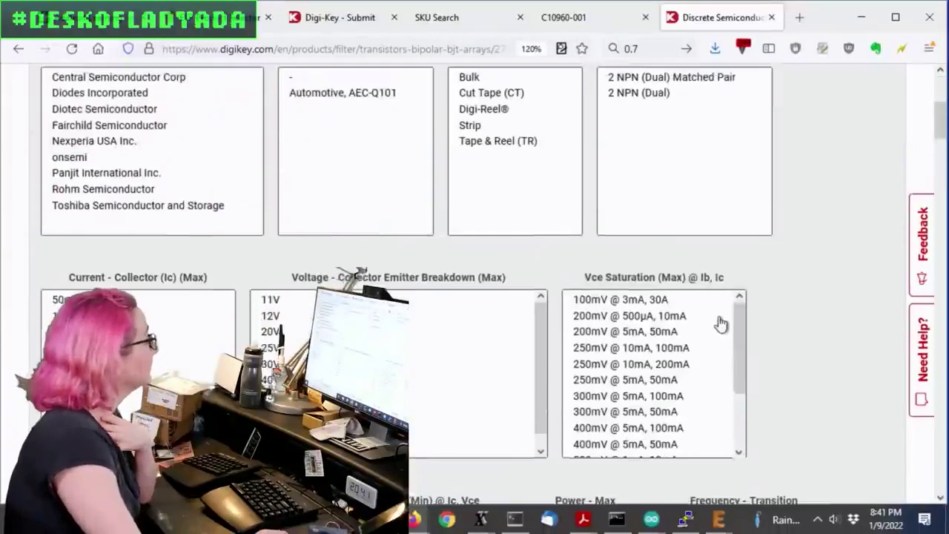
scroll(742, 260, "up", 2)
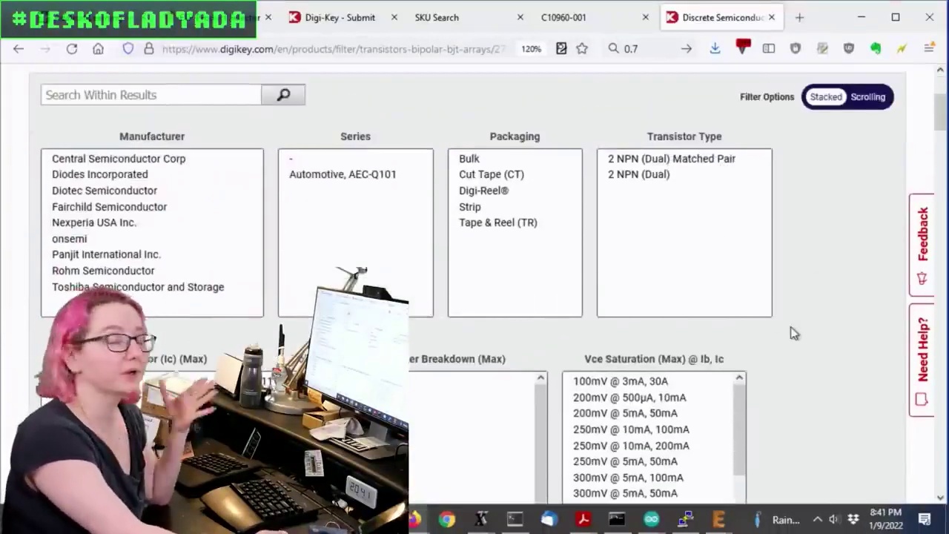
Sort the filtered transistor arrays by price in ascending order and bring the results table into view.
scroll(793, 393, "down", 4)
scroll(860, 207, "down", 10)
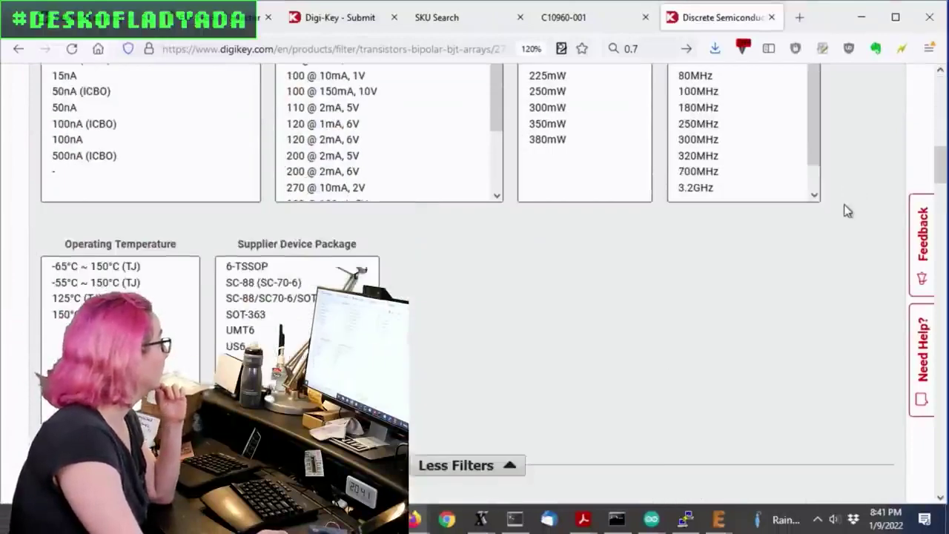
scroll(850, 196, "down", 3)
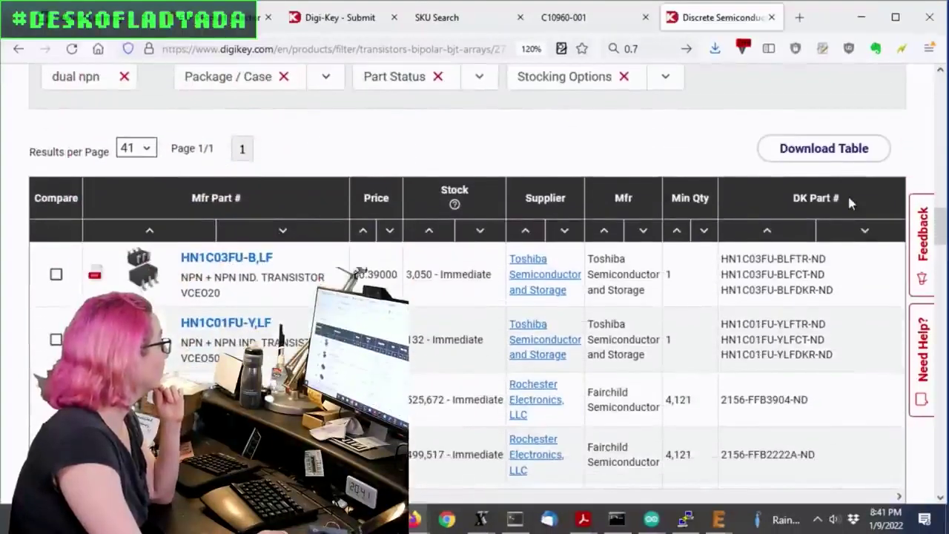
left_click(363, 141)
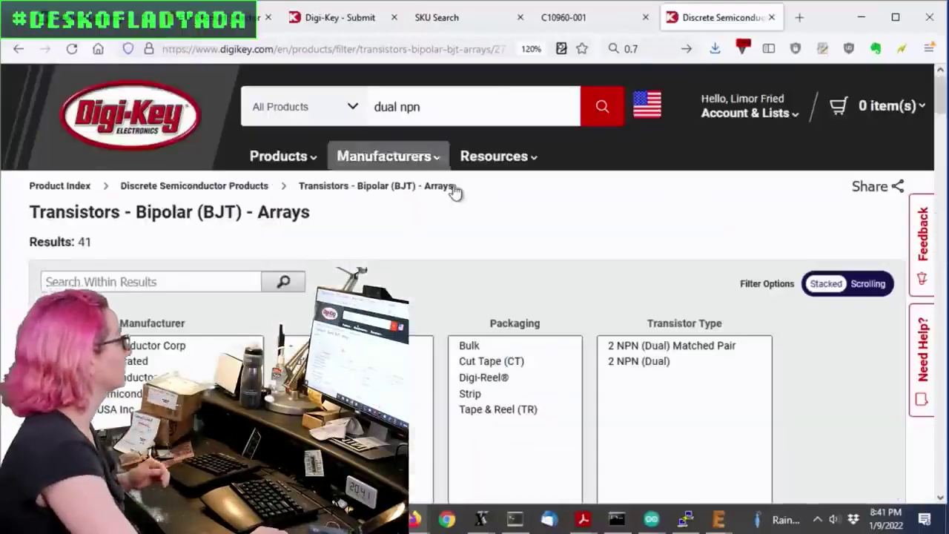
scroll(575, 286, "down", 12)
scroll(581, 288, "down", 1)
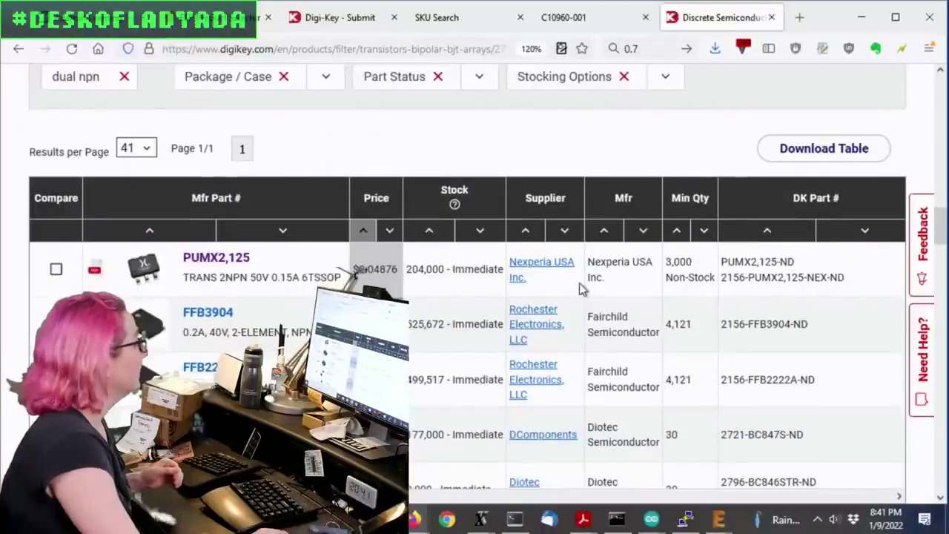
Highlight the Min Qty value of the PUMX2,125 row in the results table.
scroll(400, 481, "right", 3)
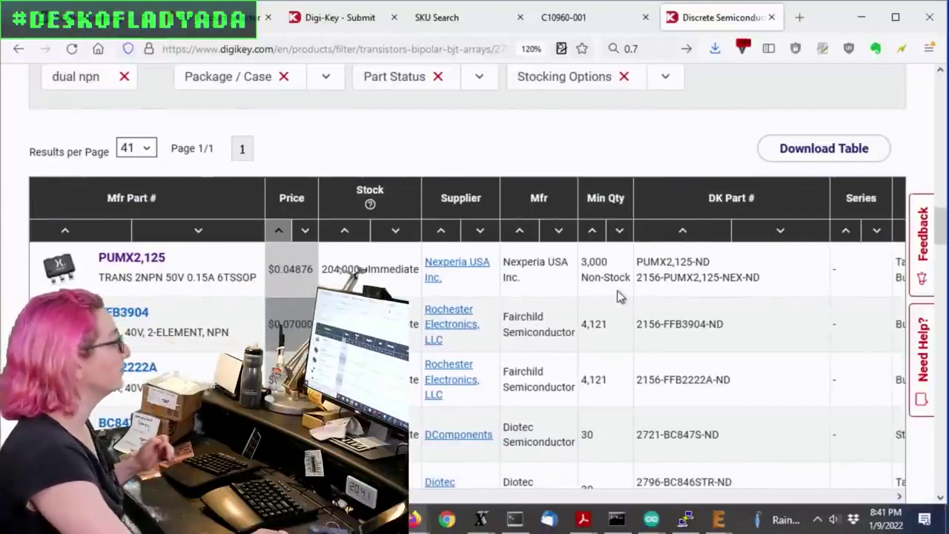
mouse_move(629, 279)
left_mouse_down()
mouse_move(580, 259)
mouse_move(639, 287)
mouse_move(629, 279)
left_mouse_up()
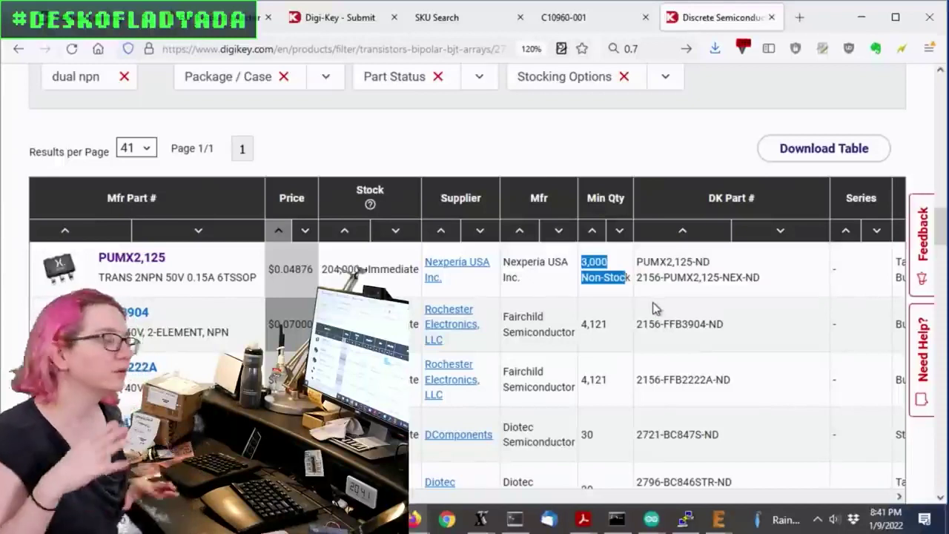
left_click(614, 274)
Try an order quantity of 300 on the PUMX2,125 product page and return to the filtered results.
left_click(143, 260)
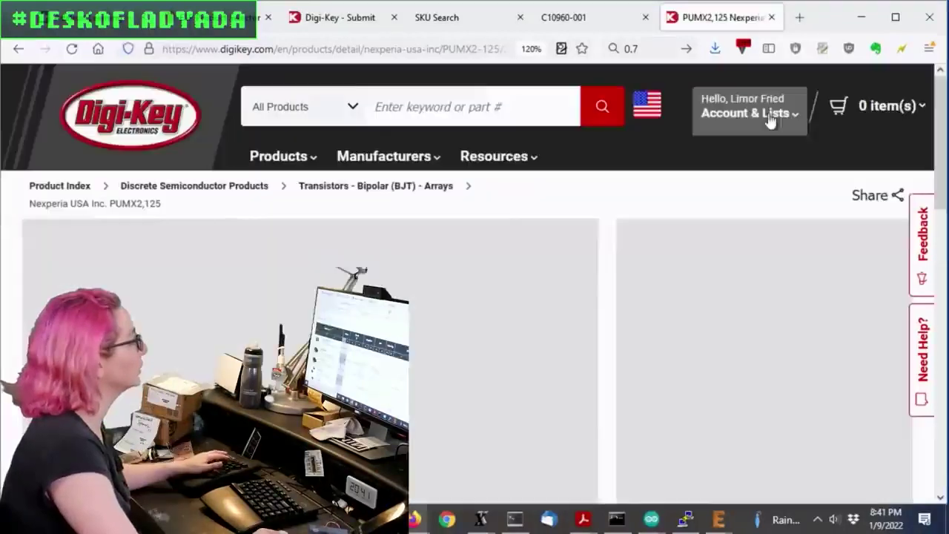
scroll(749, 223, "down", 3)
left_click(745, 160)
scroll(745, 160, "up", 2)
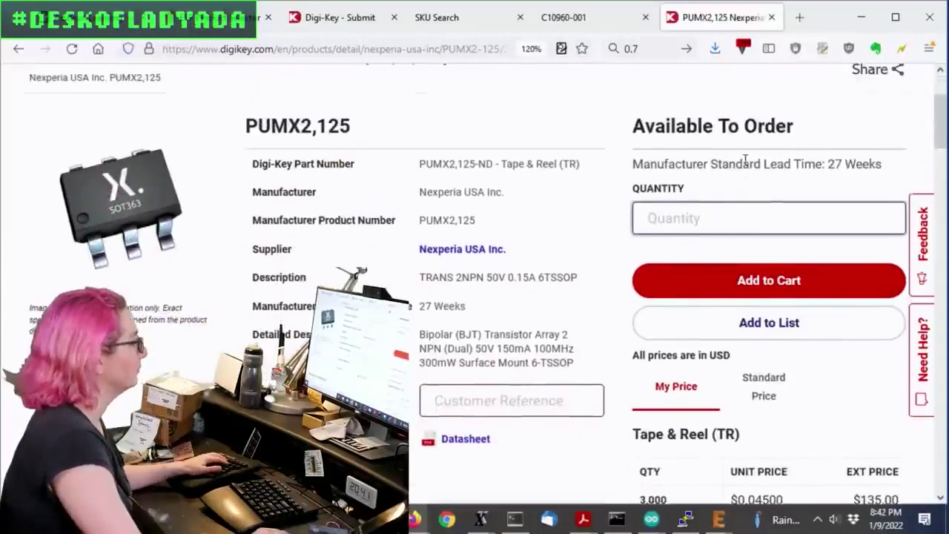
type("300")
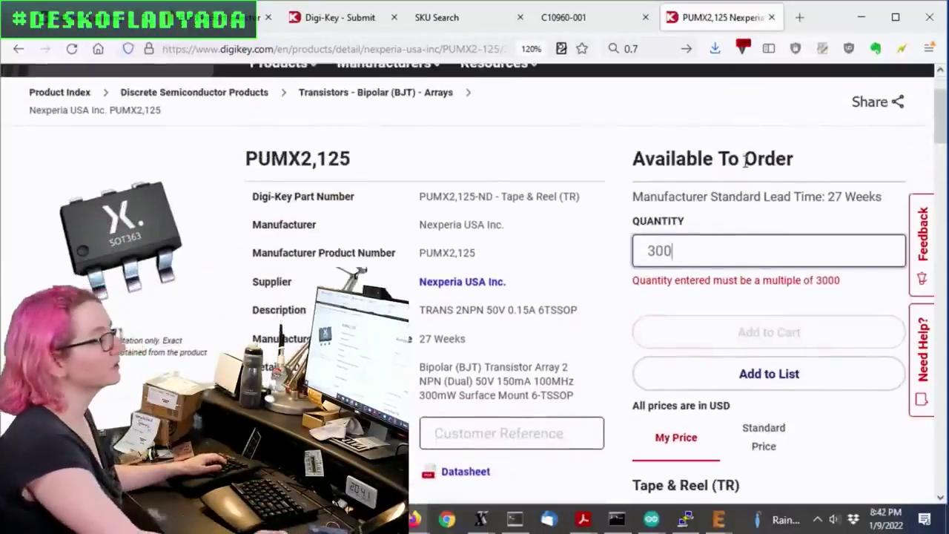
key("alt+Left")
Find the FFB3904 row in the price-sorted results and highlight its minimum quantity.
scroll(630, 218, "down", 10)
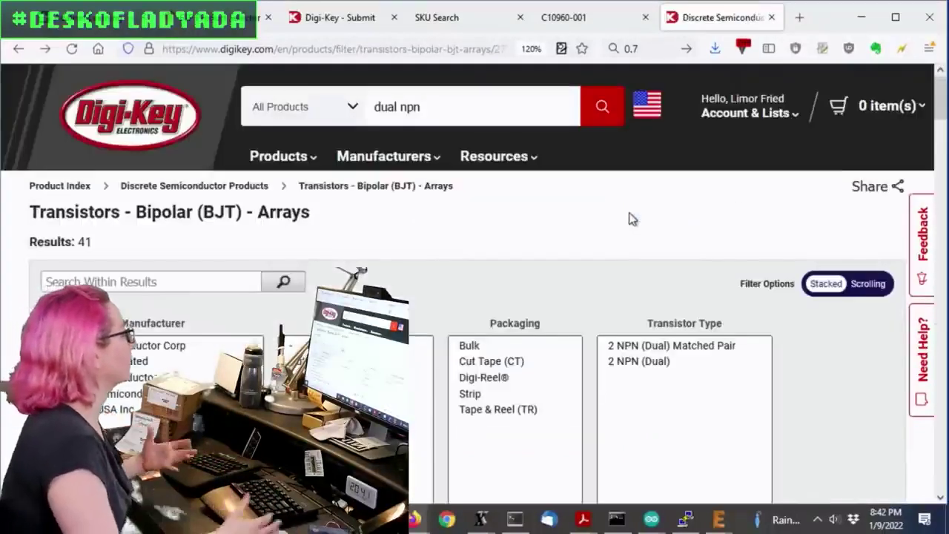
scroll(708, 182, "down", 3)
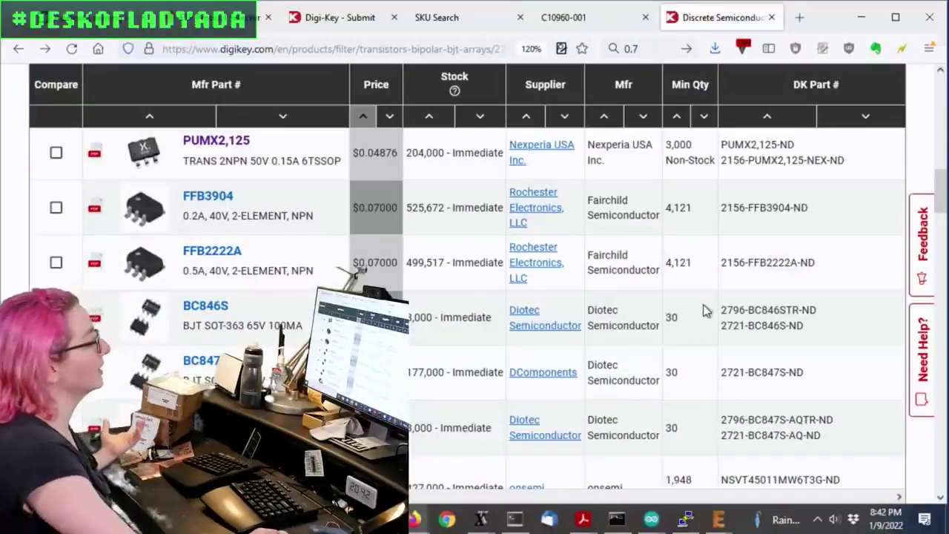
scroll(714, 361, "up", 1)
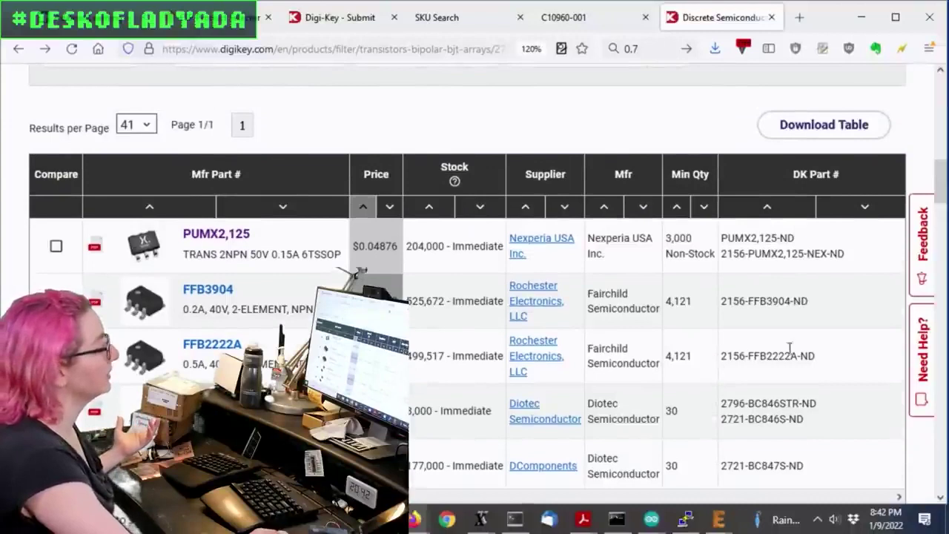
scroll(709, 325, "down", 2)
scroll(710, 212, "up", 1)
left_click_drag(704, 213, 651, 211)
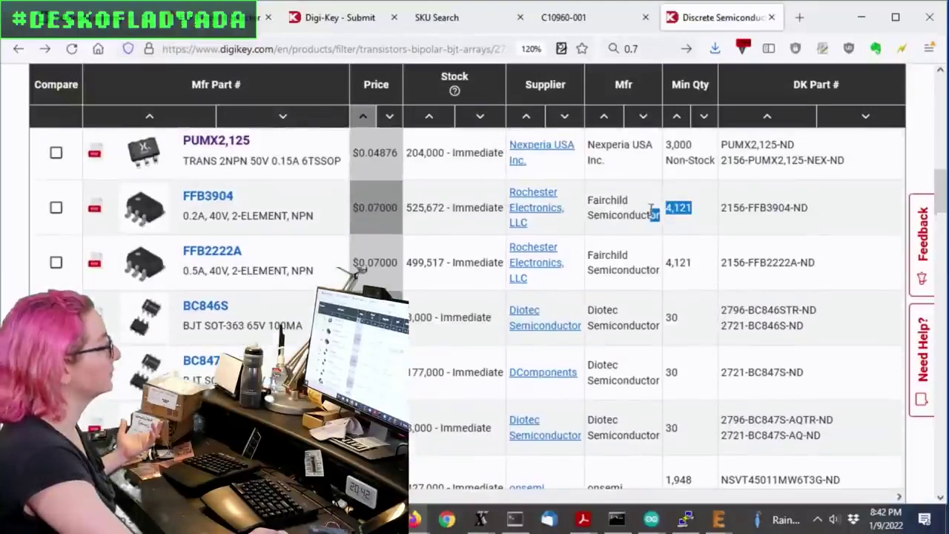
Look further down the results for parts sold singly and highlight the minimum quantity of BC847BS-AU_R1_000A1.
scroll(801, 215, "down", 1)
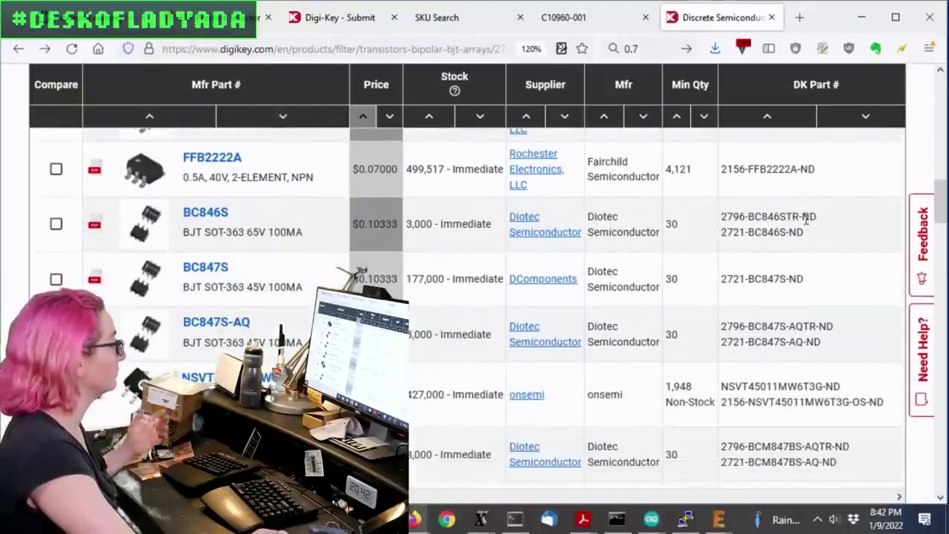
scroll(806, 219, "down", 4)
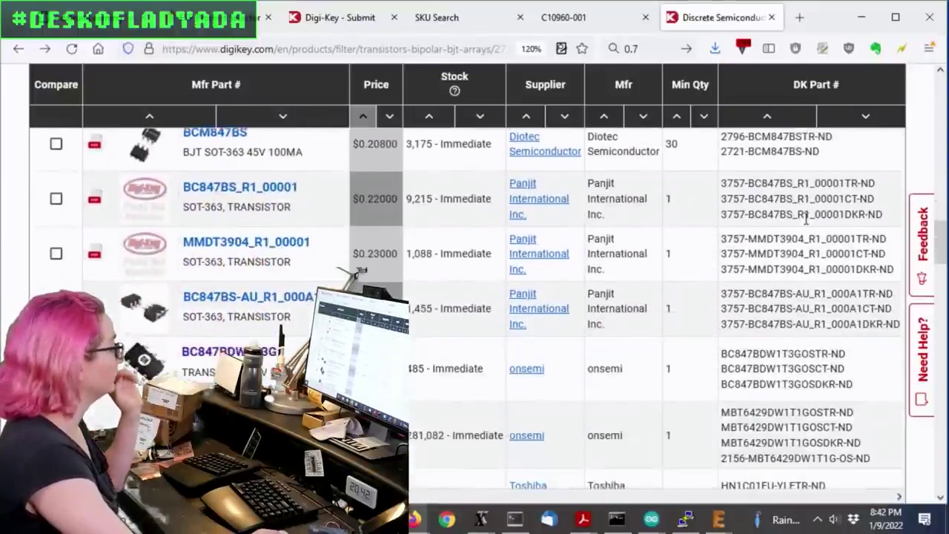
scroll(806, 221, "up", 2)
scroll(808, 223, "down", 2)
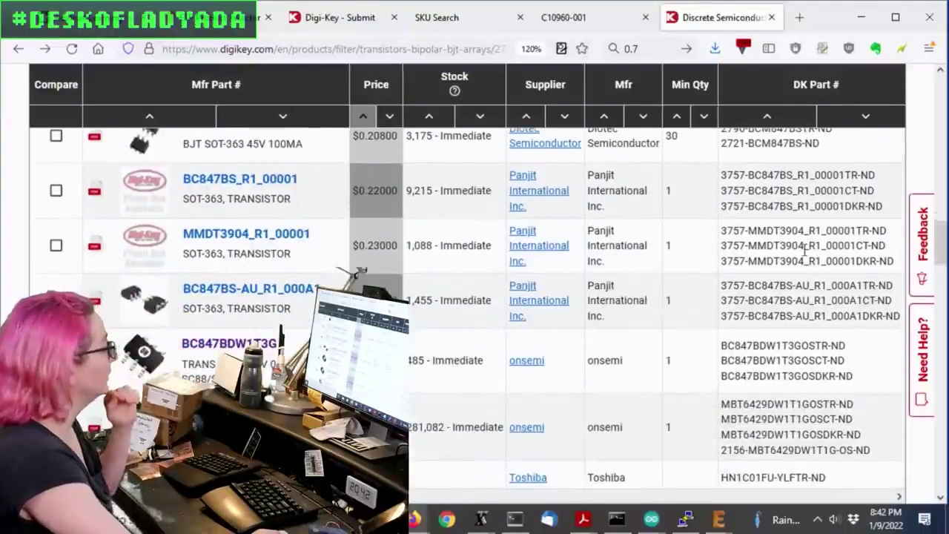
scroll(586, 371, "down", 2)
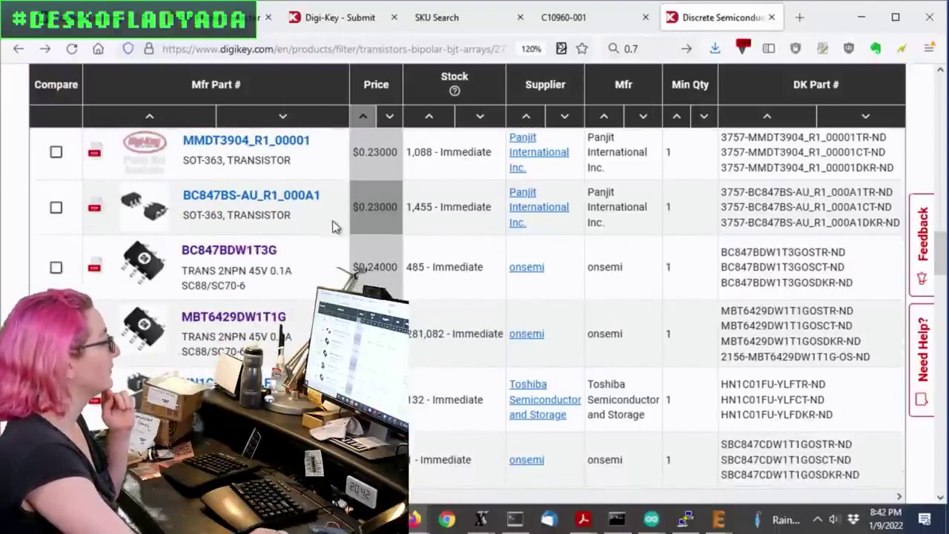
scroll(333, 227, "up", 2)
left_click_drag(687, 296, 657, 312)
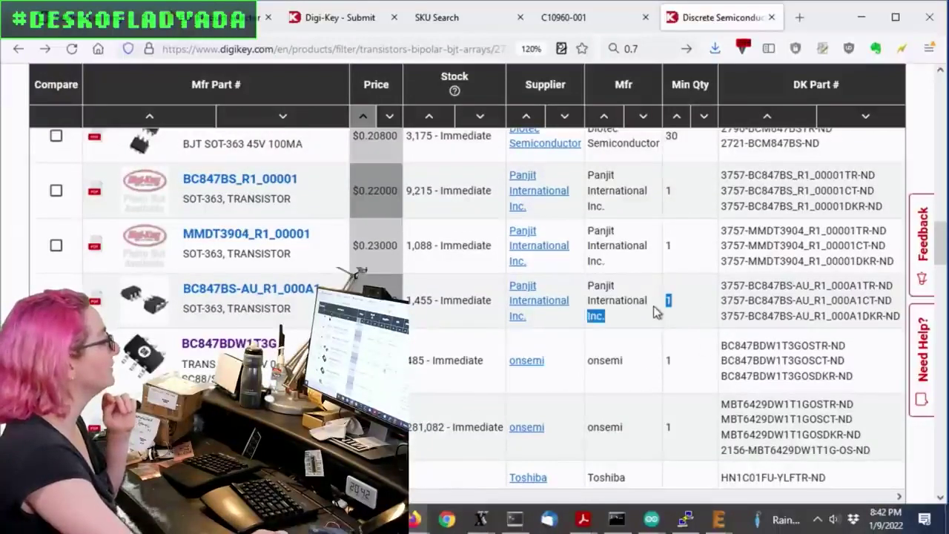
Check the minimum quantity of BC847BDW1T3G and open its product page to view stock and pricing.
left_click(689, 370)
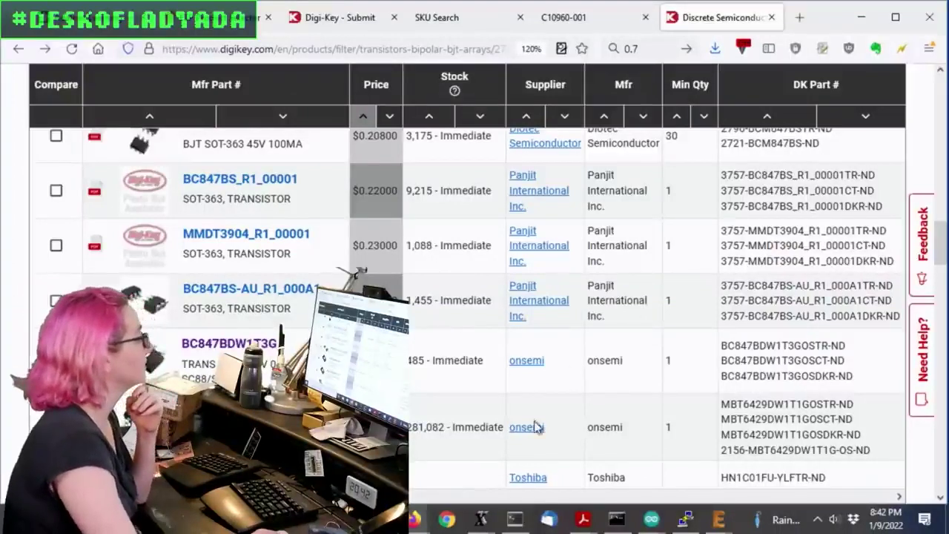
double_click(670, 362)
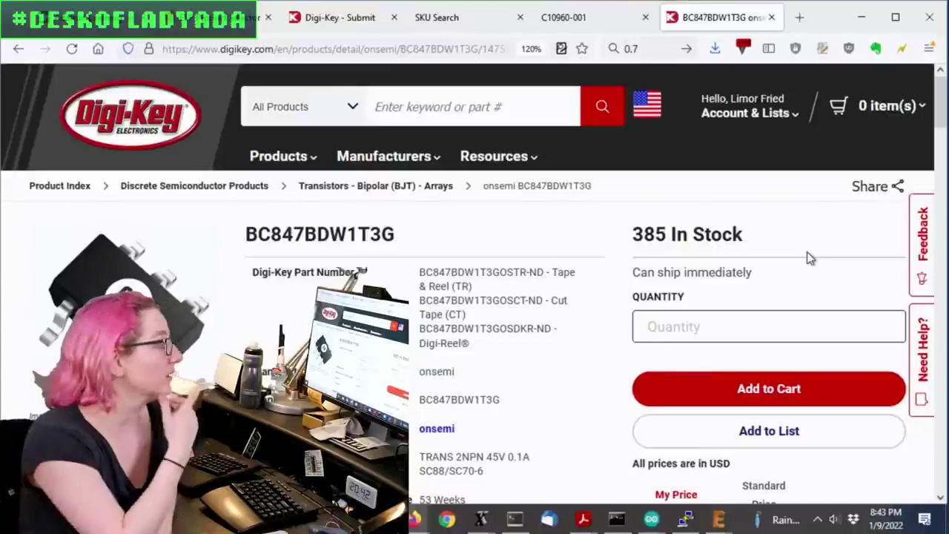
scroll(809, 258, "down", 2)
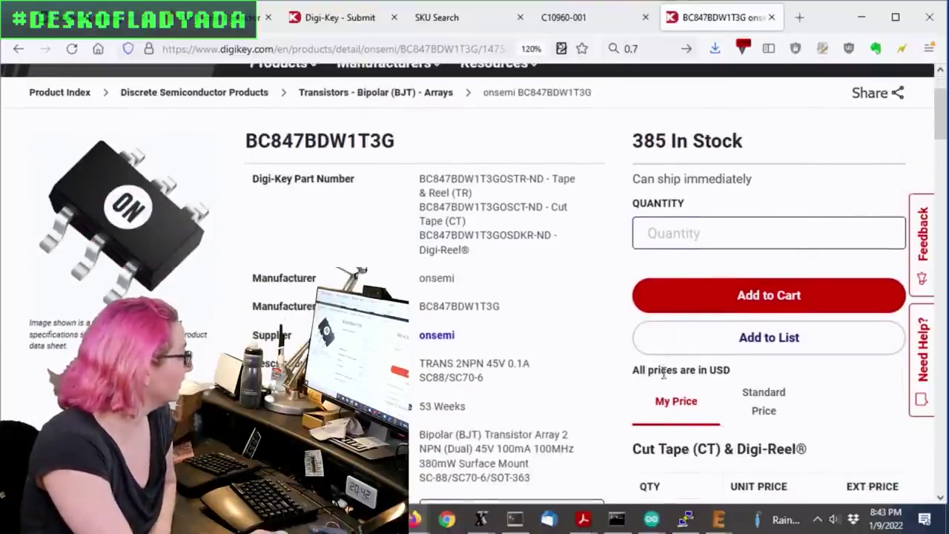
scroll(669, 371, "down", 3)
scroll(597, 352, "up", 2)
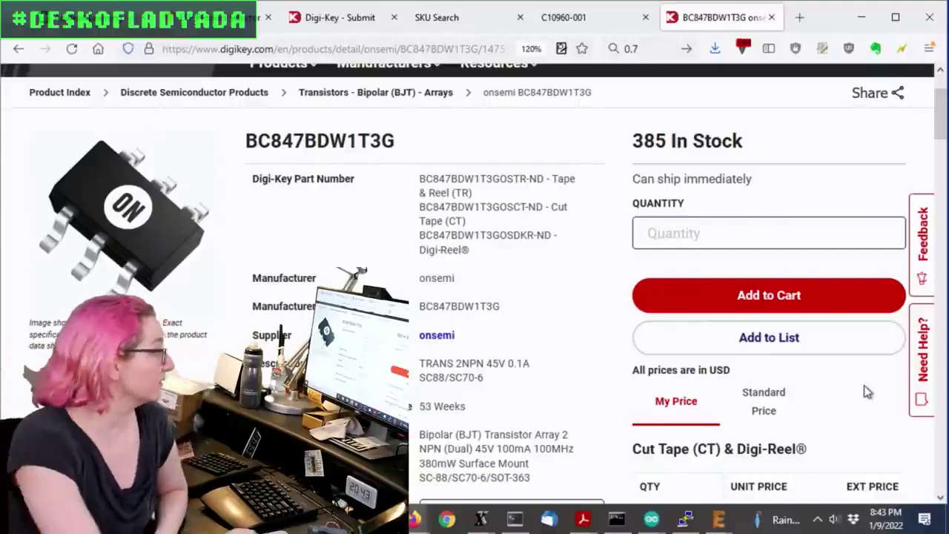
Review the Product Attributes of BC847BDW1T3G, including its transistor type and electrical ratings, and return to the part summary.
scroll(540, 326, "down", 8)
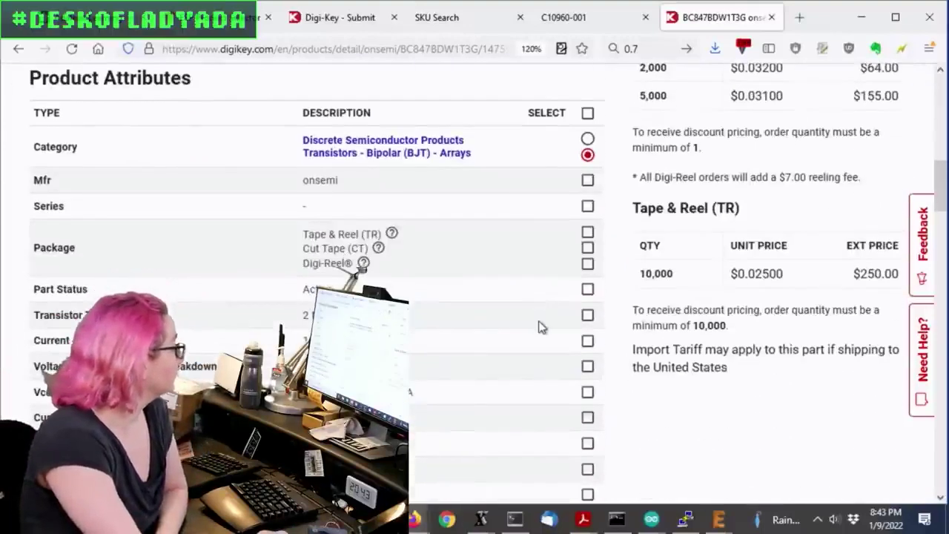
scroll(540, 327, "down", 2)
scroll(319, 218, "down", 2)
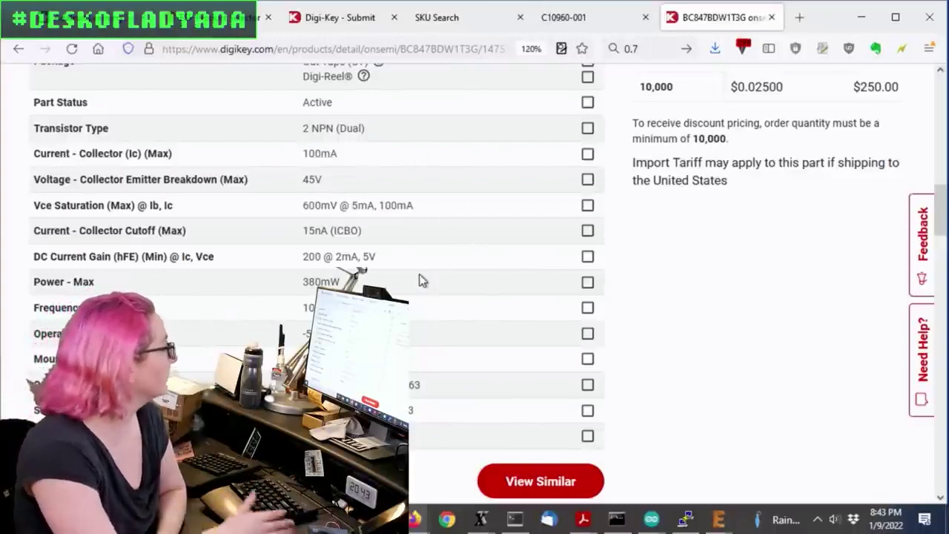
scroll(485, 216, "up", 3)
scroll(486, 215, "up", 6)
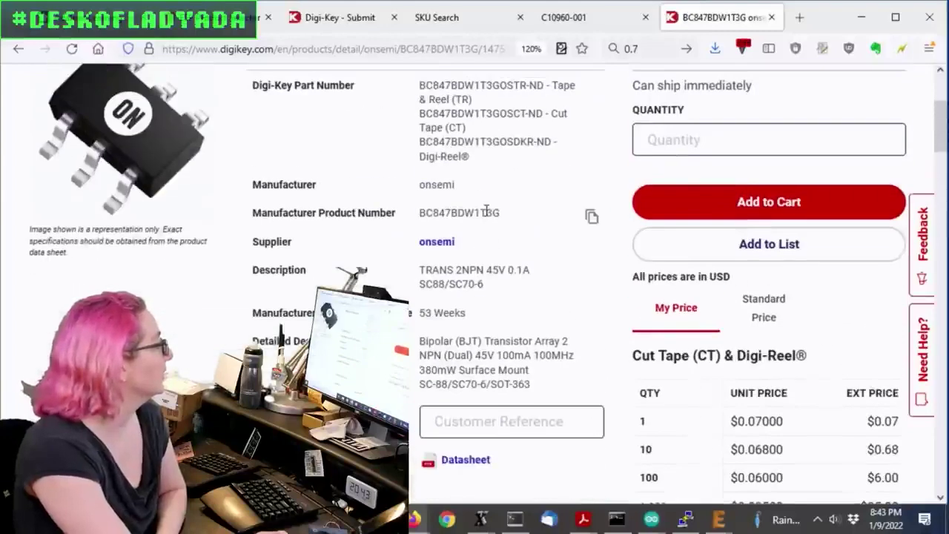